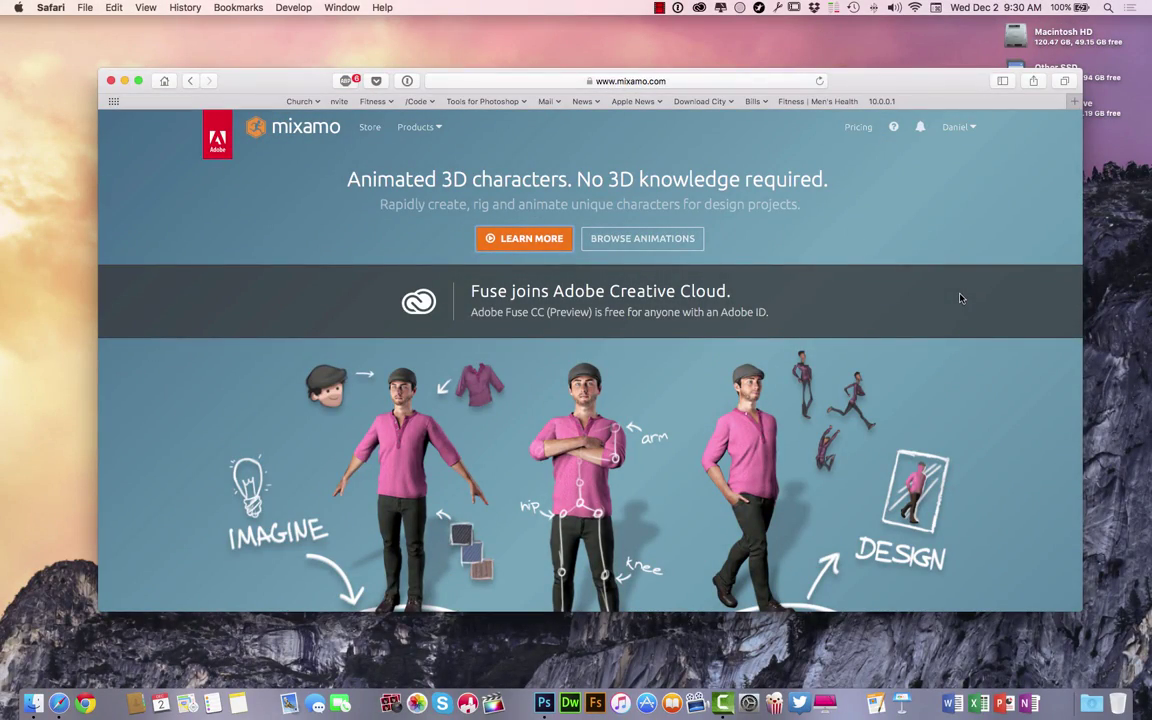
Look through the Mixamo home page from the introduction to the footer, previewing the sample animated characters.
scroll(960, 297, up, 1)
scroll(640, 374, down, 3)
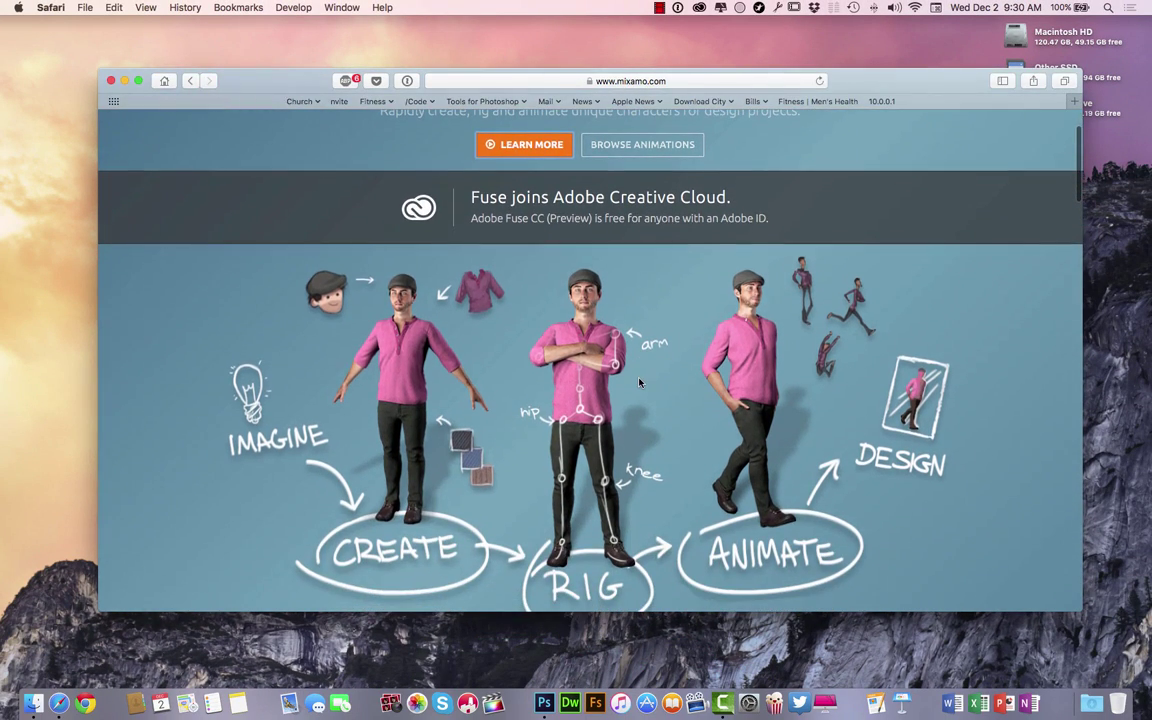
scroll(571, 355, up, 3)
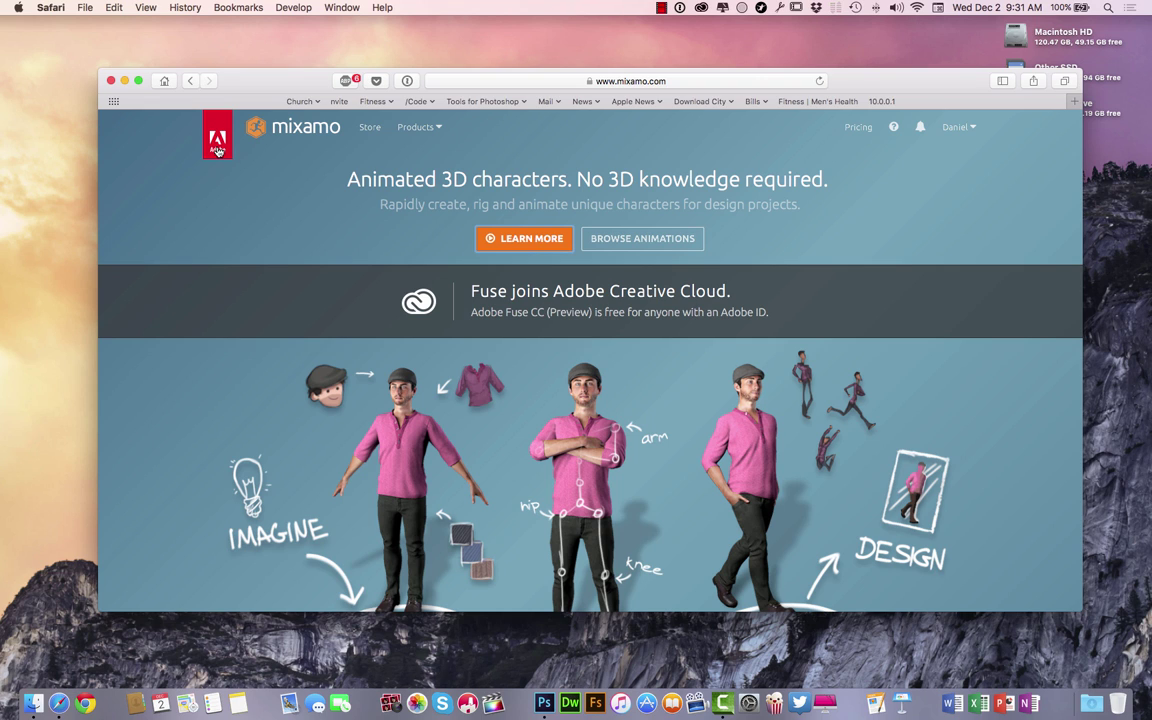
click(962, 128)
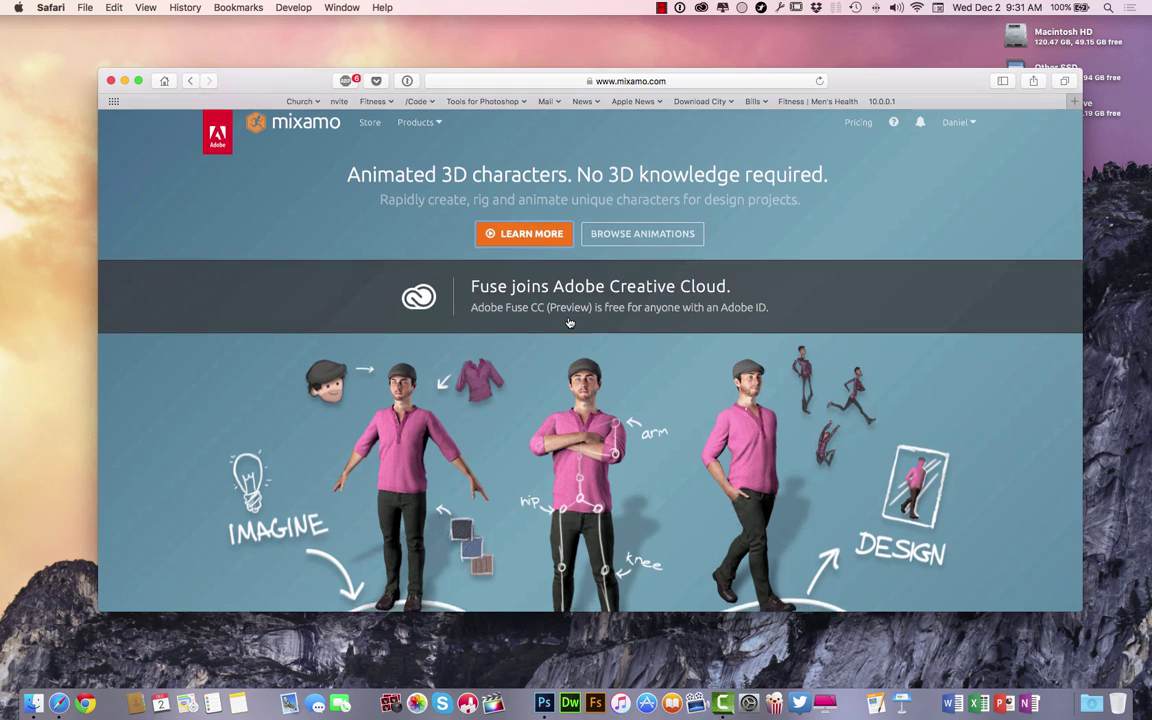
scroll(568, 321, down, 6)
scroll(568, 321, up, 6)
scroll(568, 321, down, 1)
scroll(568, 321, down, 10)
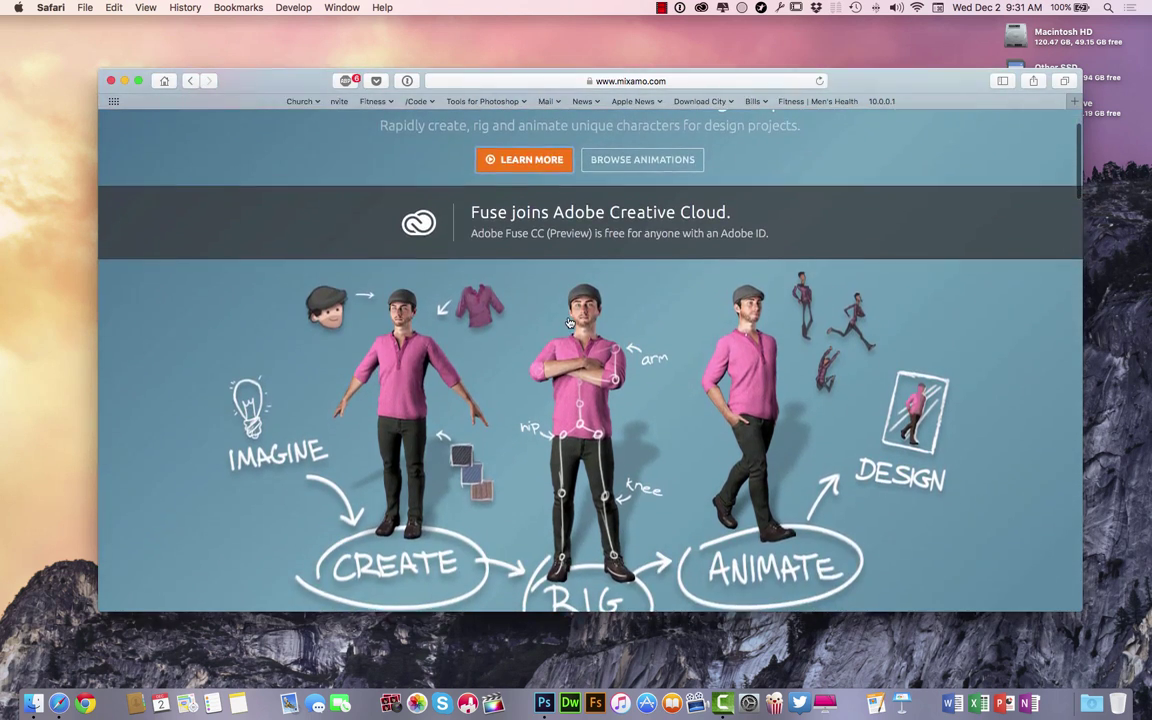
scroll(568, 321, down, 5)
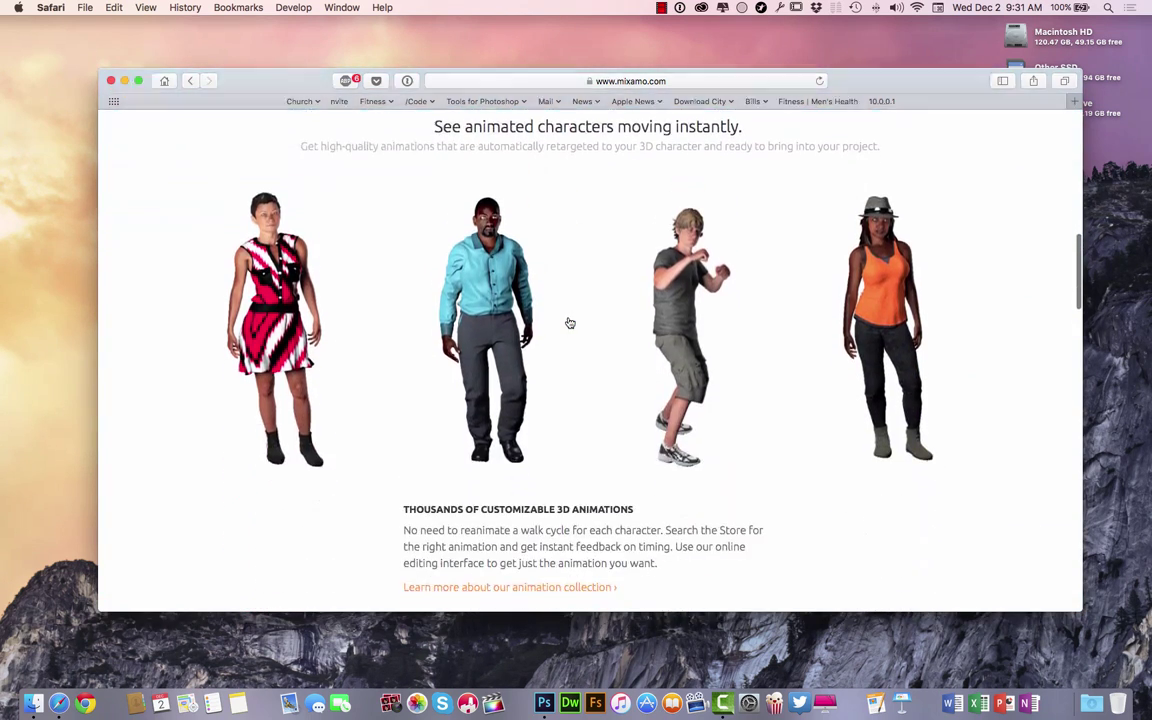
scroll(568, 321, up, 1)
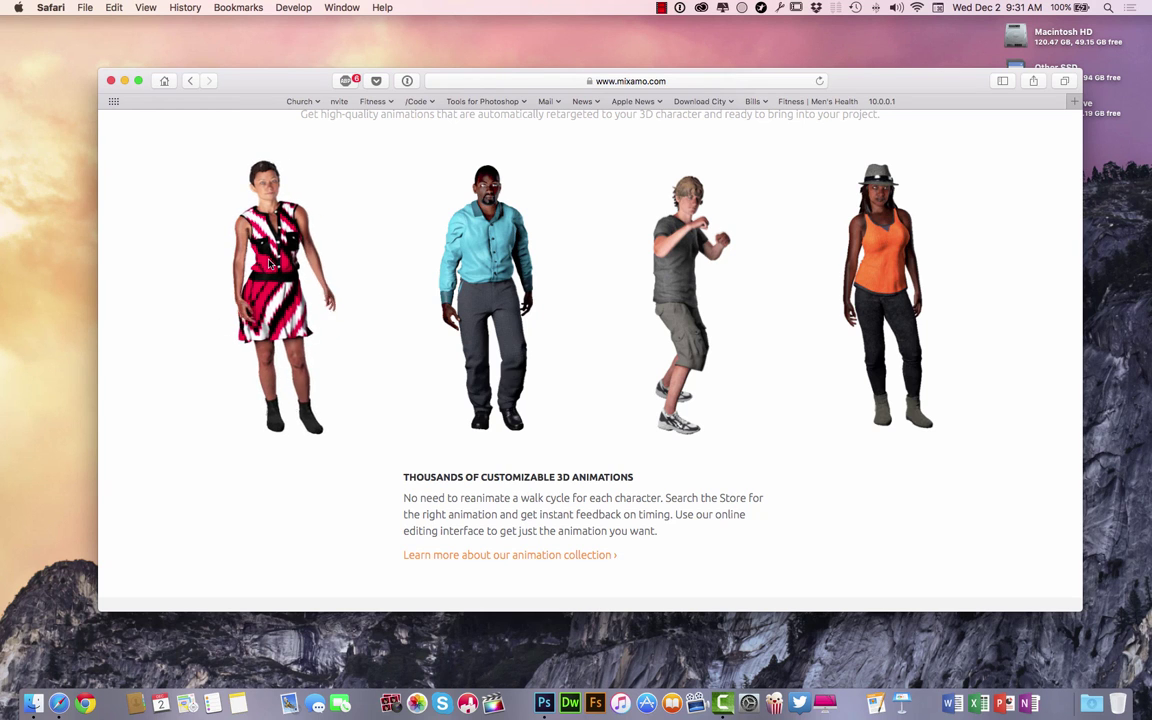
mouse_move(480, 265)
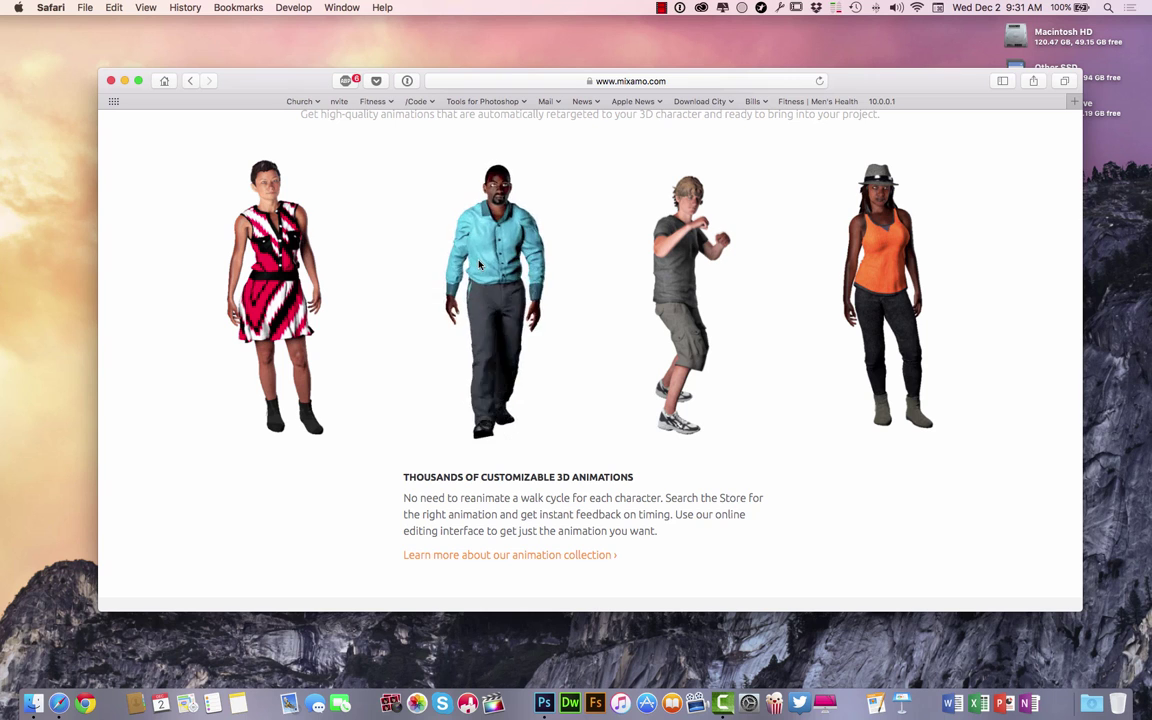
mouse_move(670, 257)
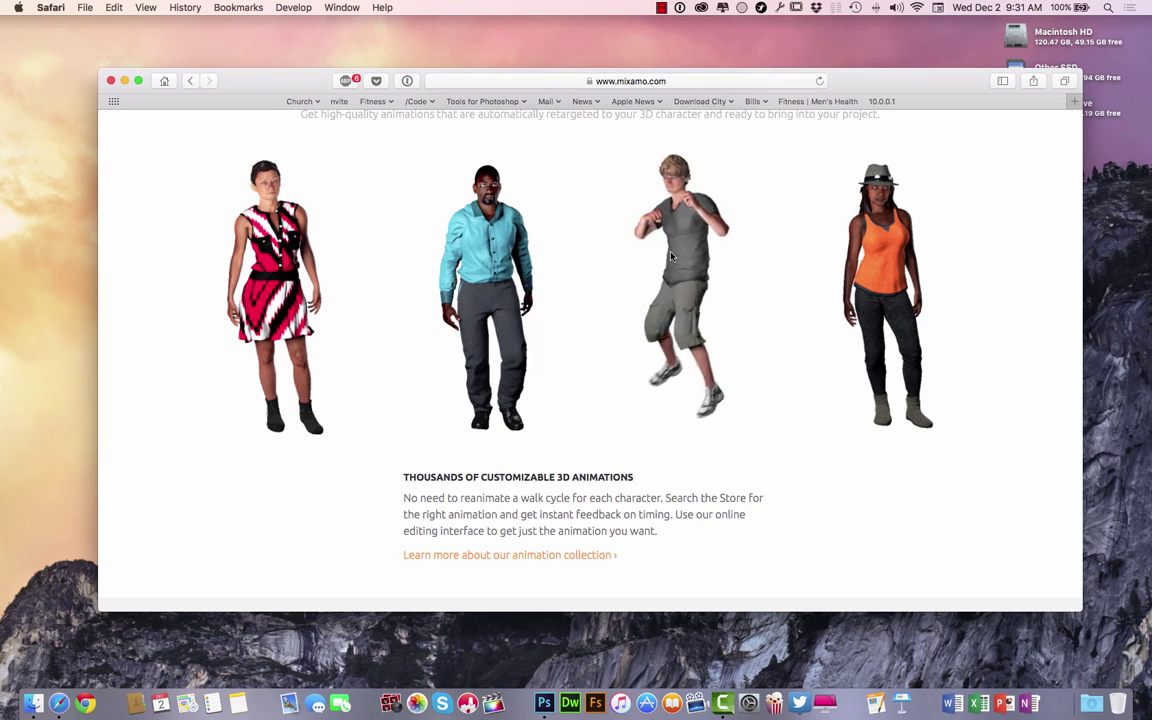
mouse_move(876, 240)
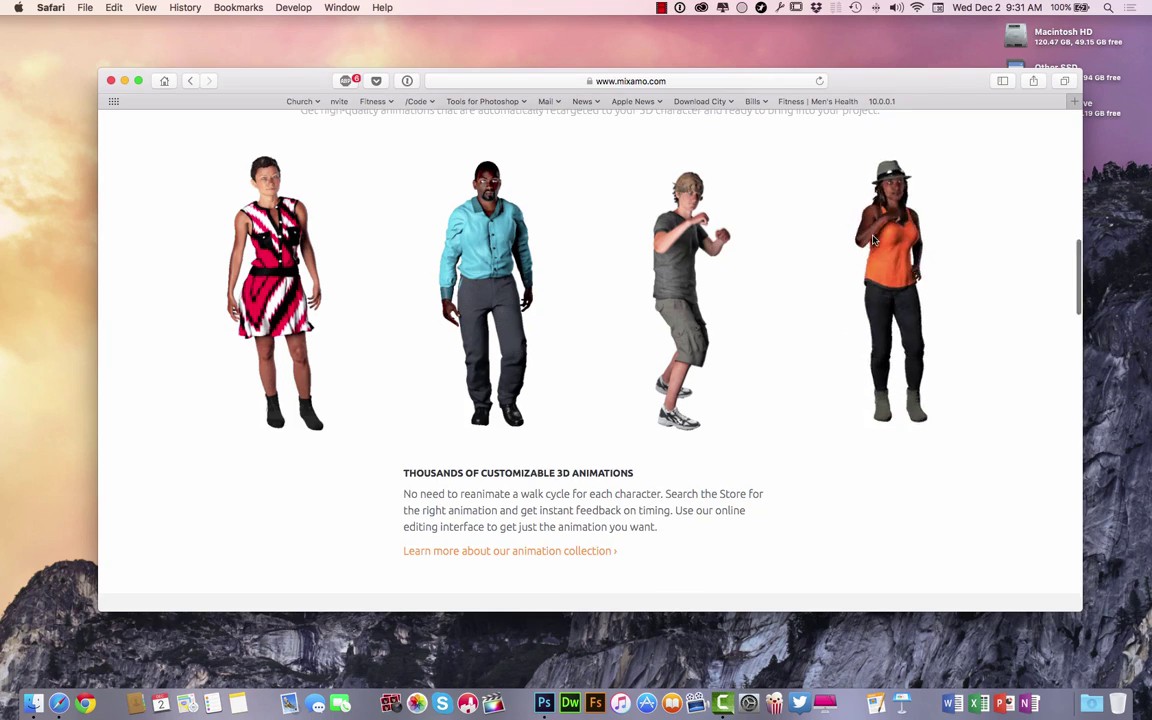
scroll(872, 240, down, 15)
scroll(872, 240, down, 15)
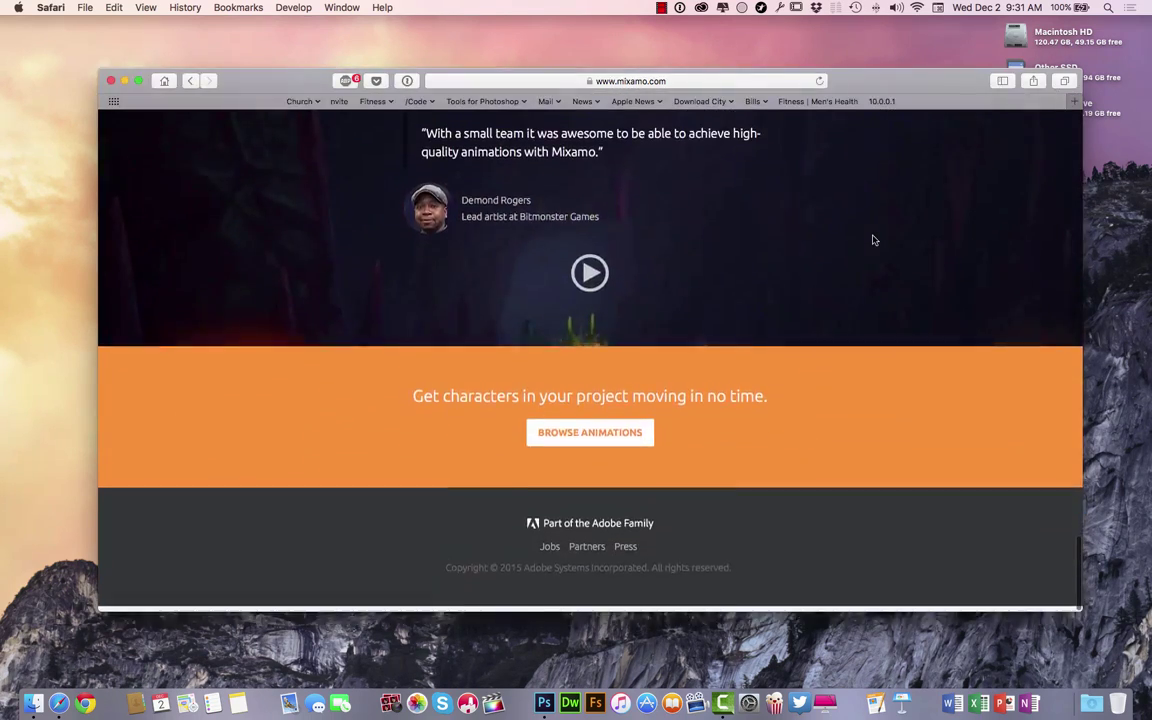
scroll(872, 240, up, 20)
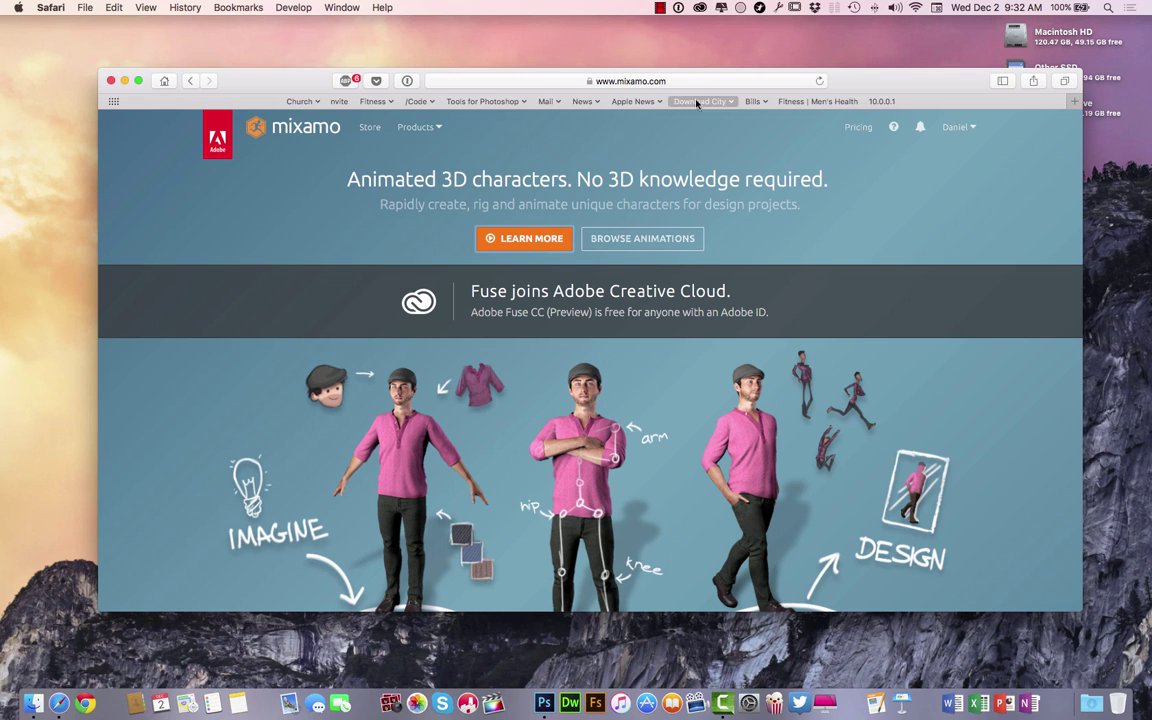
Open the animation store and preview the Lite Longbow Pack on the default character from another angle.
click(647, 246)
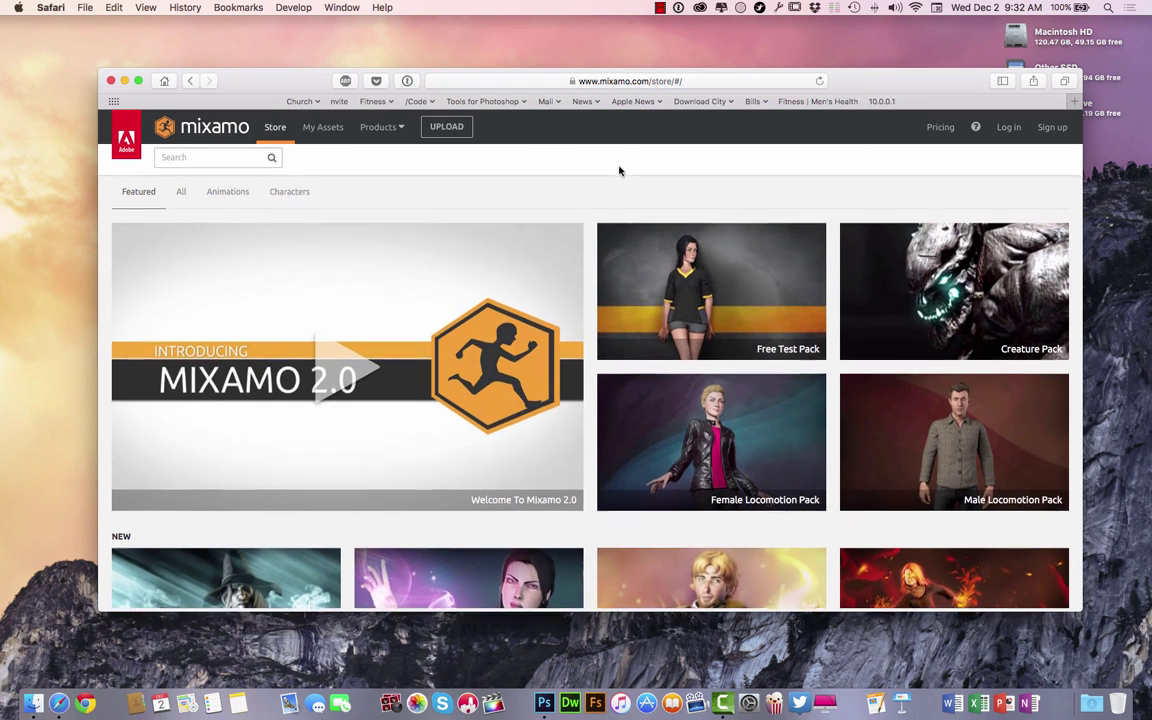
scroll(751, 261, down, 5)
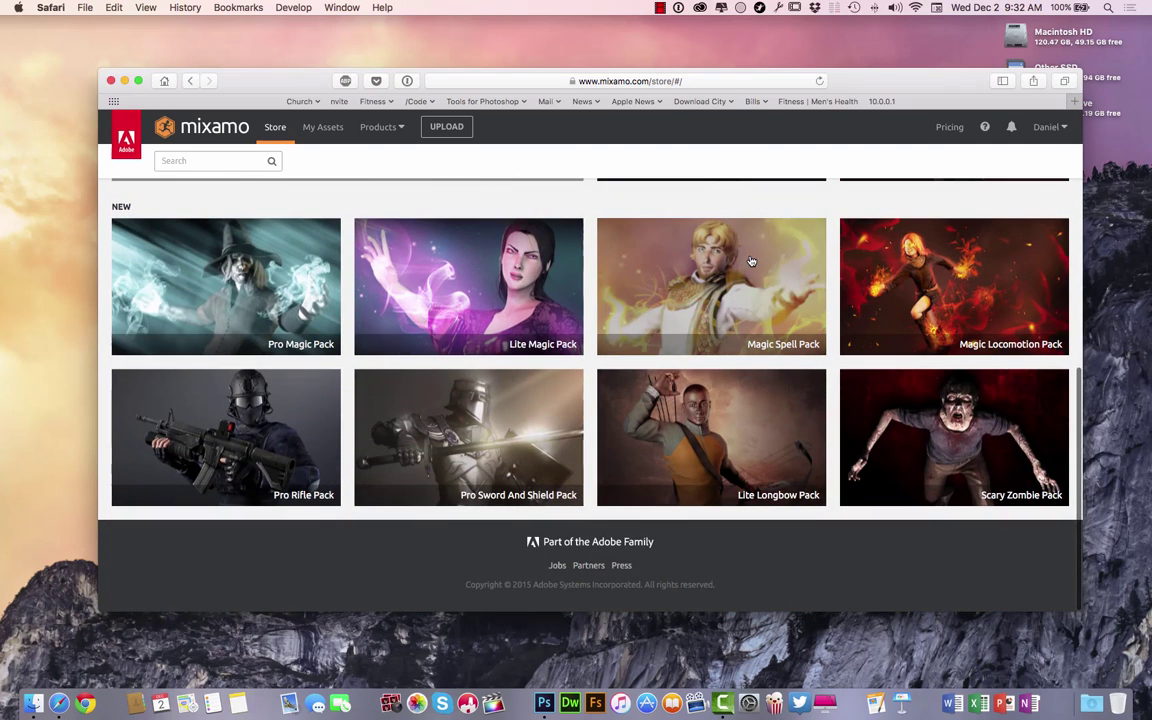
click(699, 447)
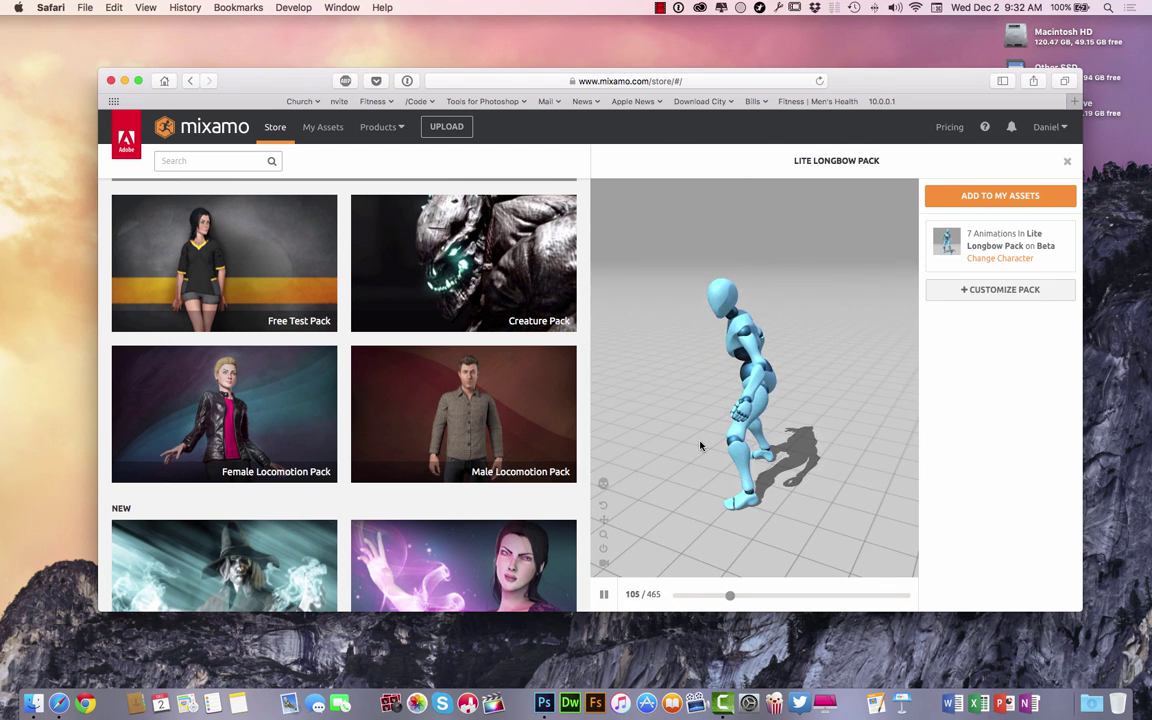
drag(704, 463, 717, 419)
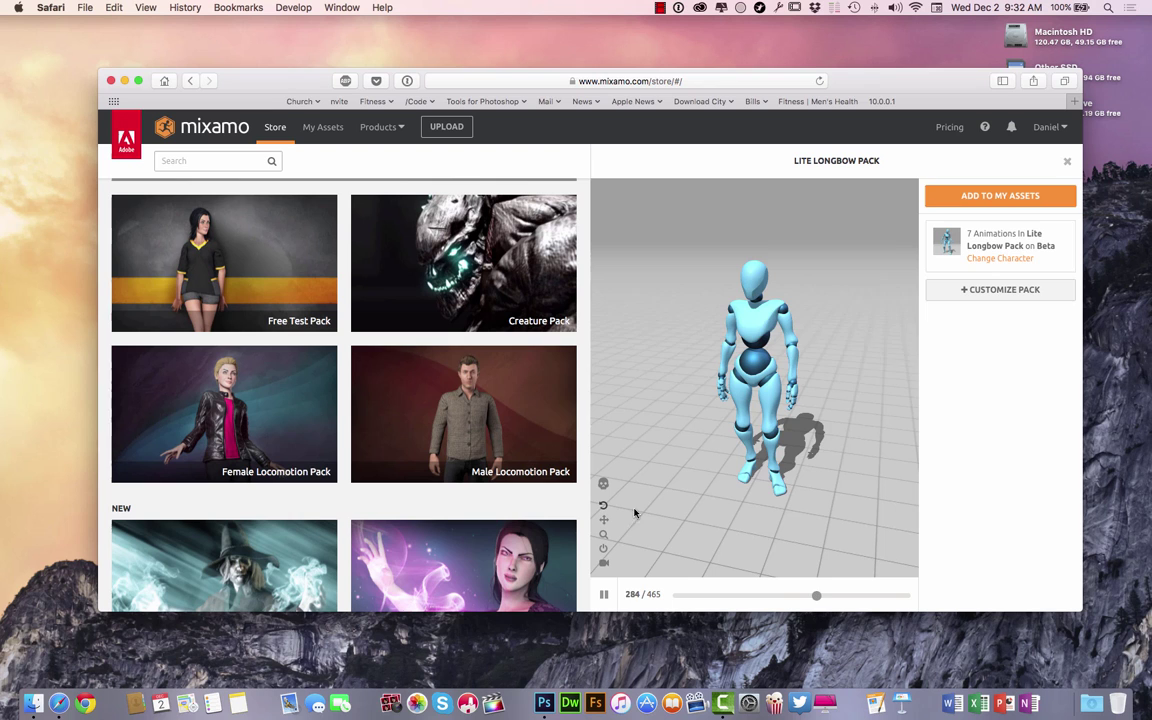
Preview the Magic Locomotion Pack on the default character.
scroll(507, 367, down, 5)
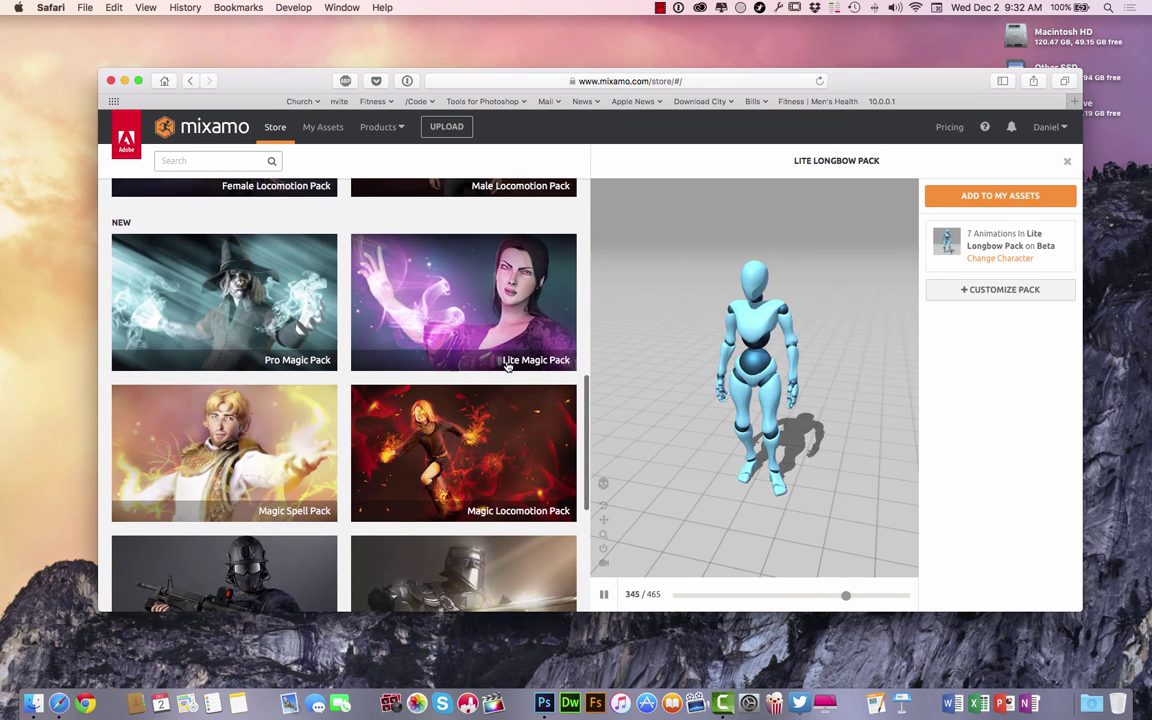
click(461, 412)
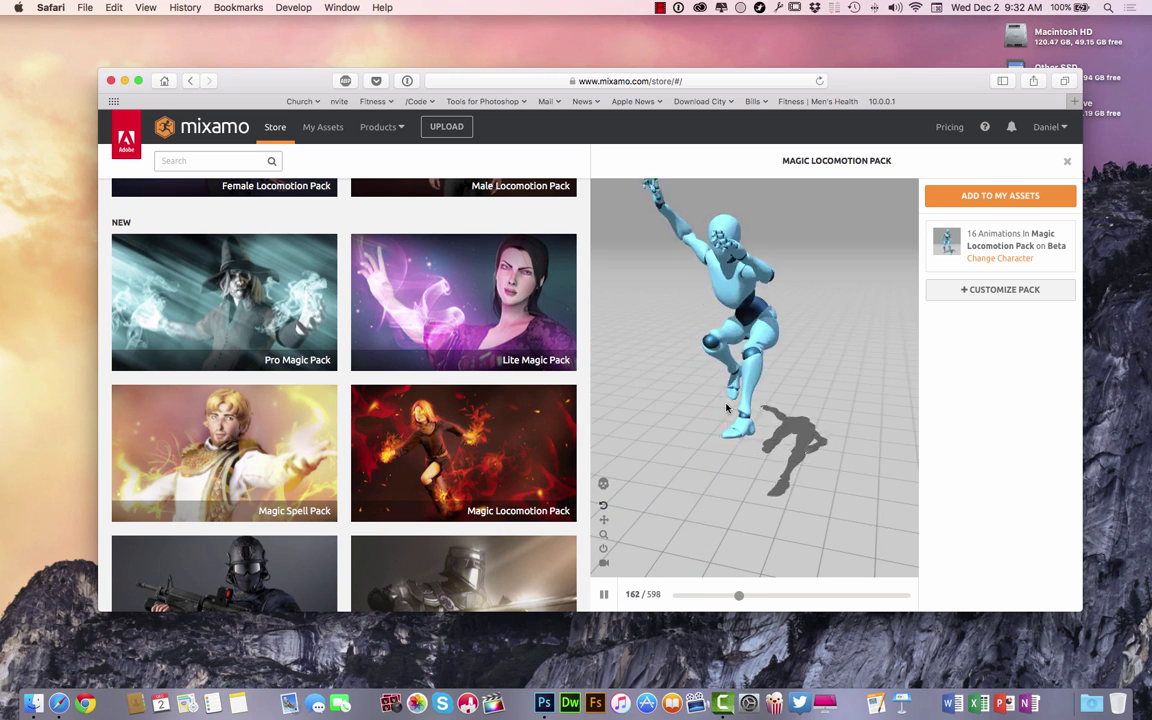
scroll(717, 405, up, 3)
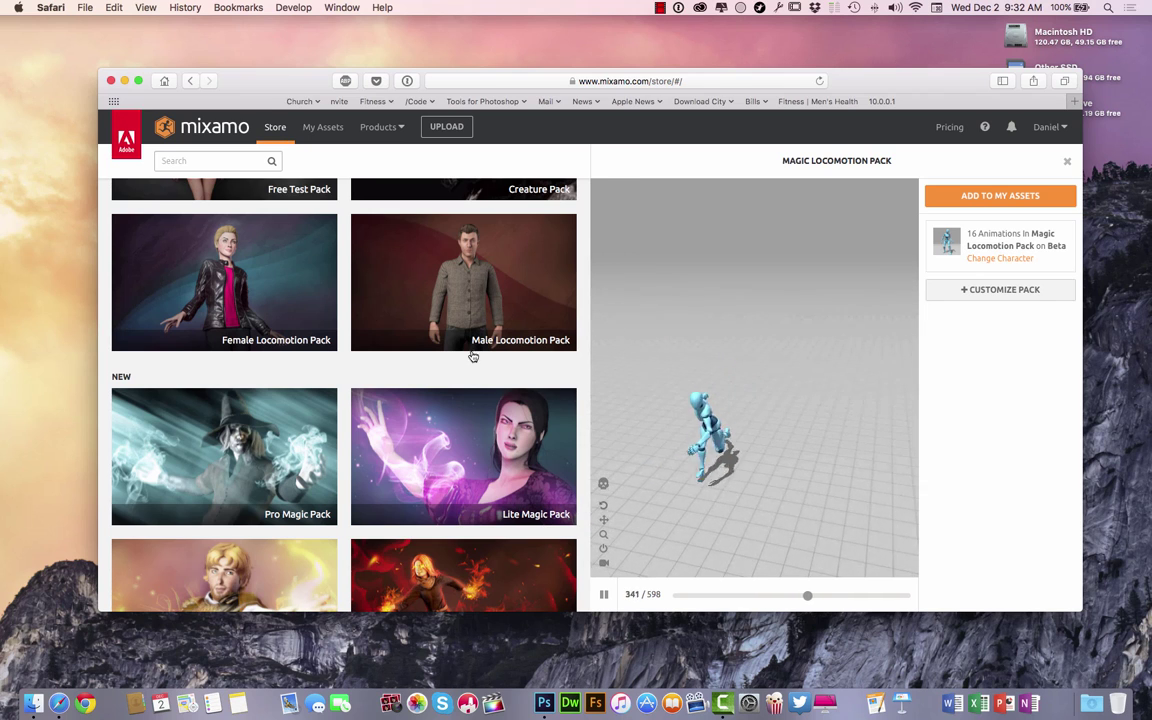
Browse the store's characters and load Exo Red into the preview, viewing it close up.
scroll(376, 311, up, 10)
click(360, 128)
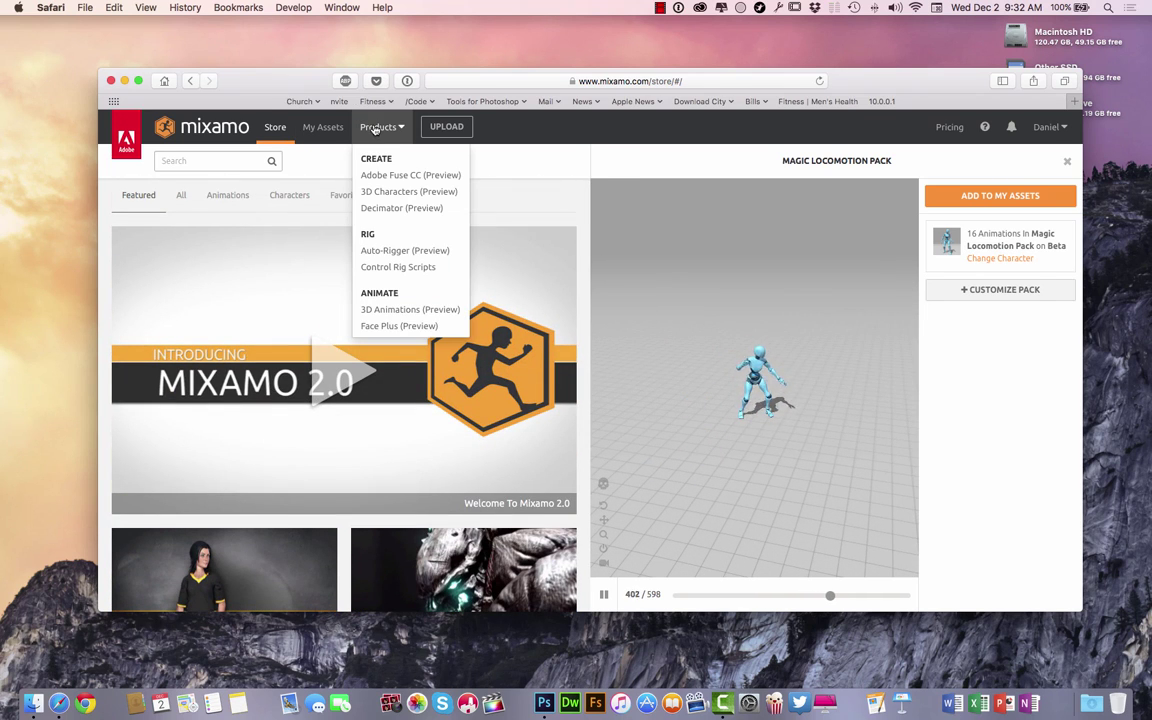
click(289, 196)
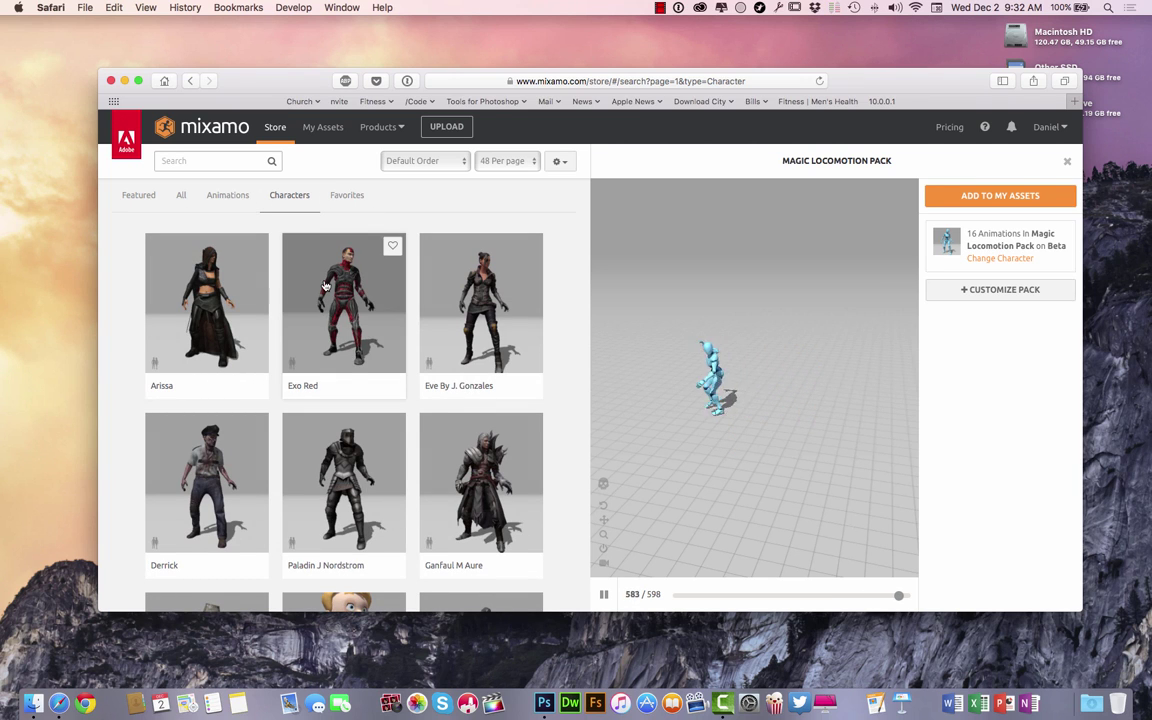
scroll(324, 287, down, 1)
click(344, 275)
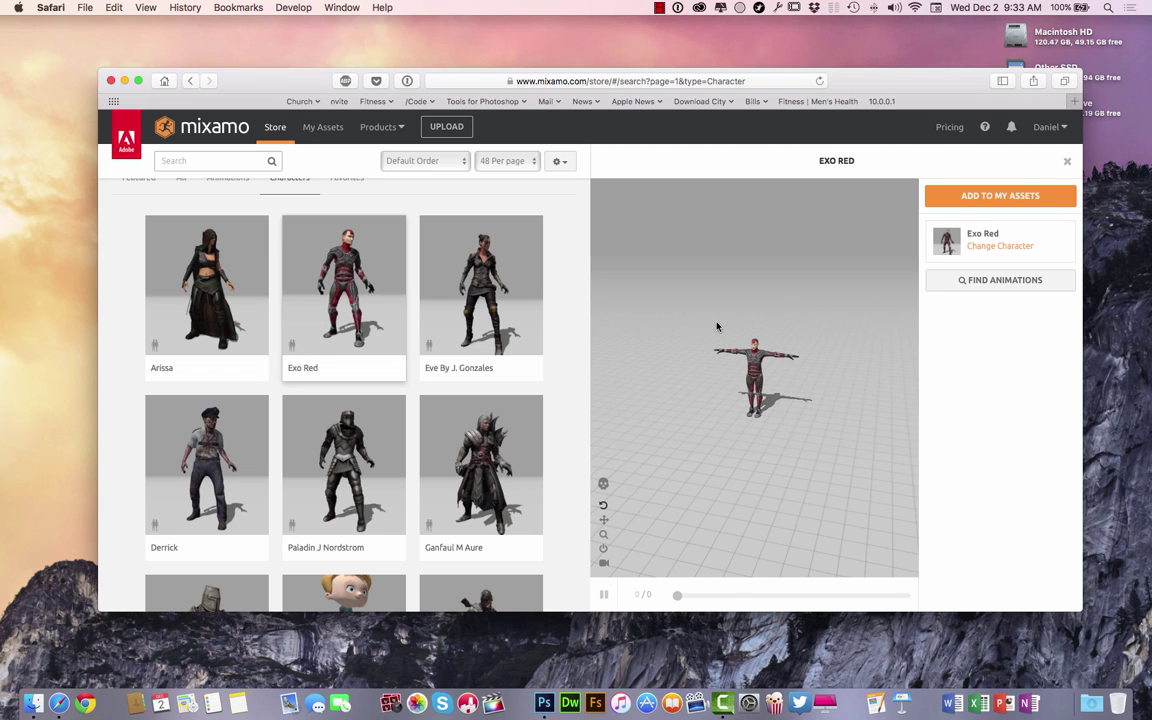
scroll(816, 276, up, 3)
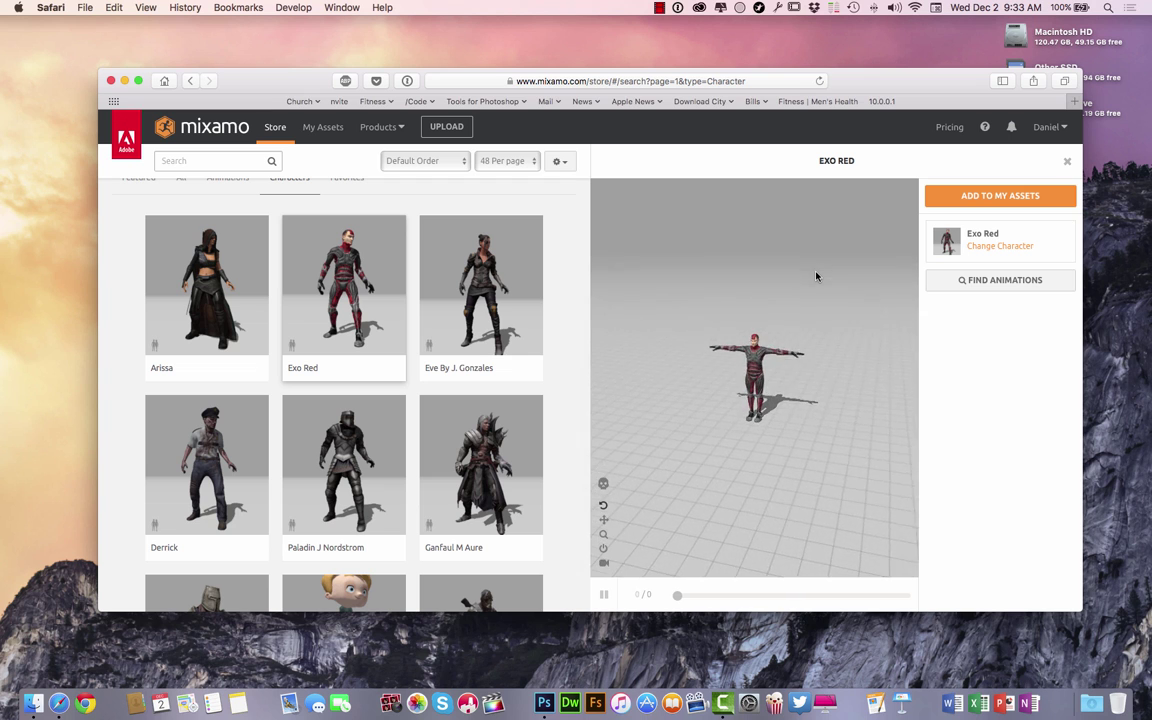
scroll(816, 276, up, 5)
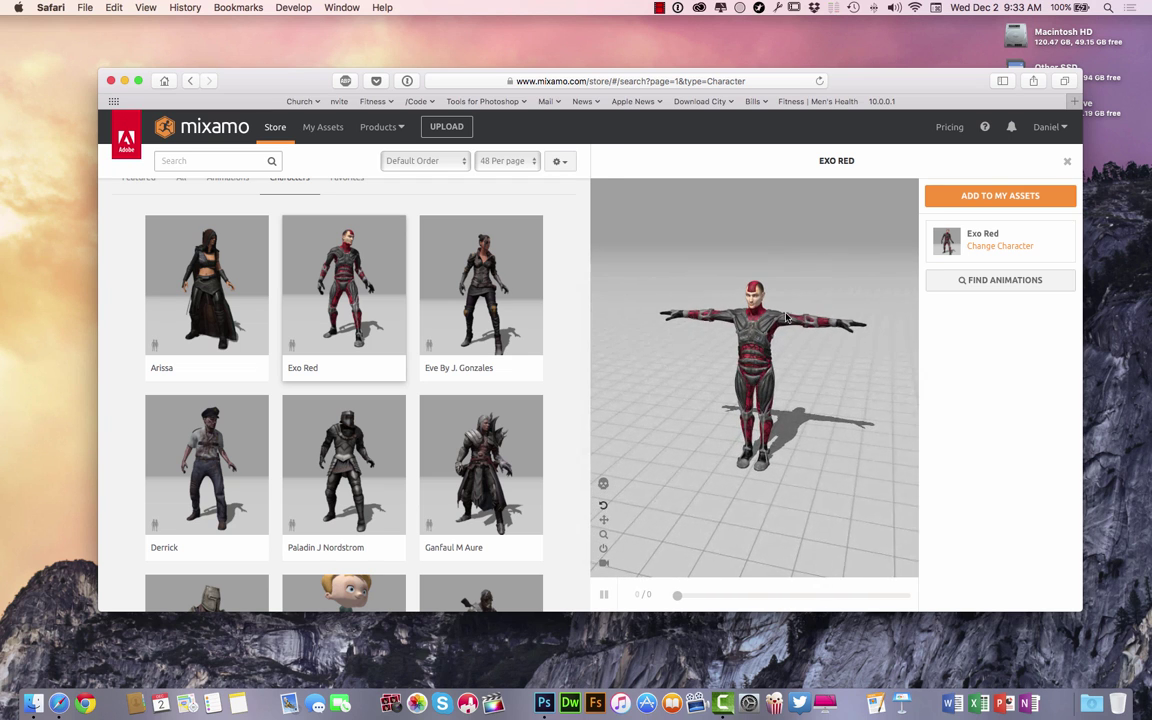
scroll(290, 270, up, 1)
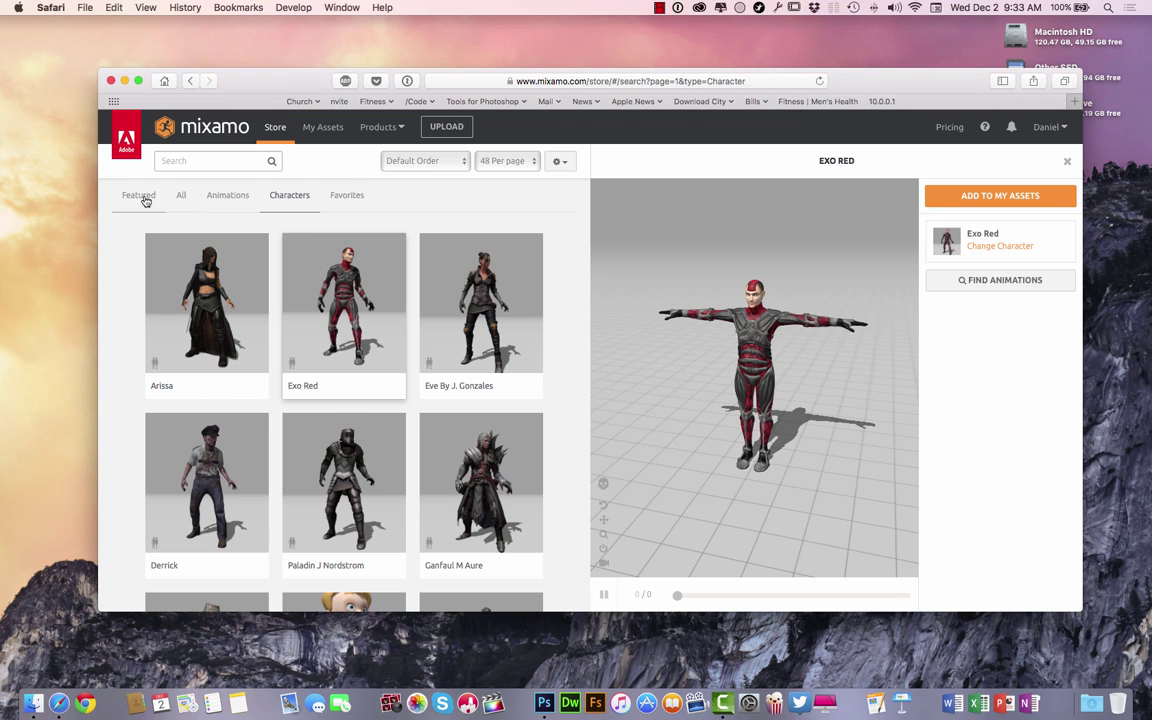
Load the Lite Longbow Pack from the featured store page onto Exo Red and add it to the owned assets.
click(192, 80)
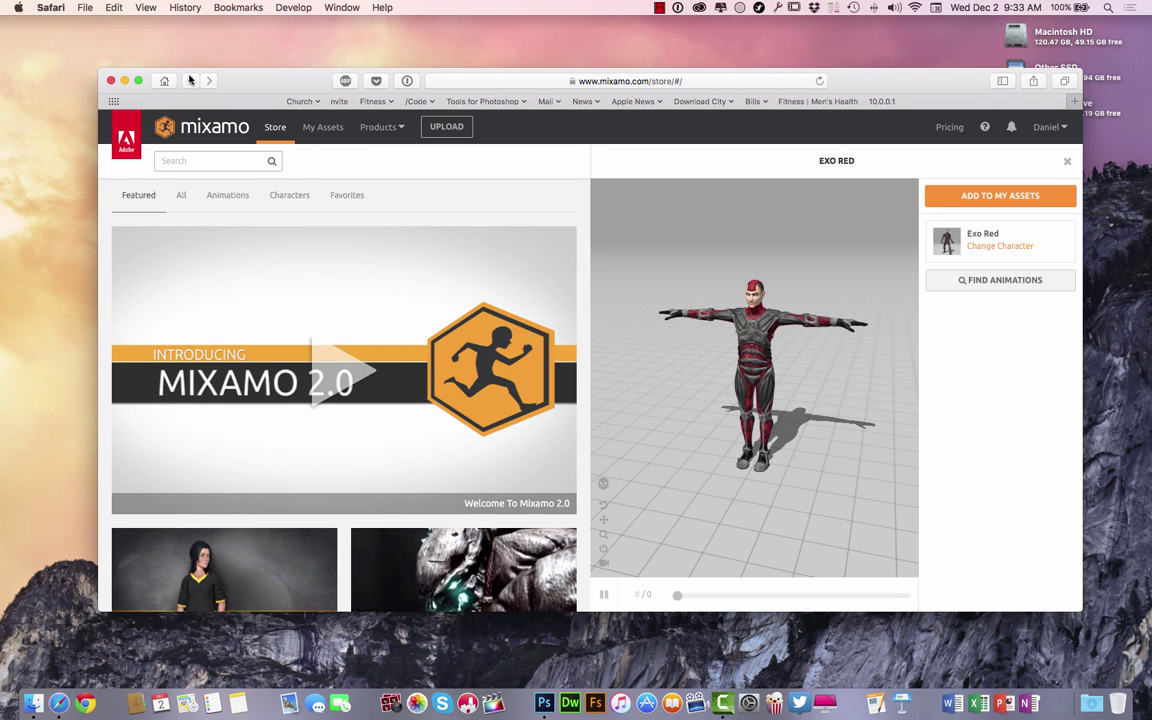
scroll(515, 279, down, 10)
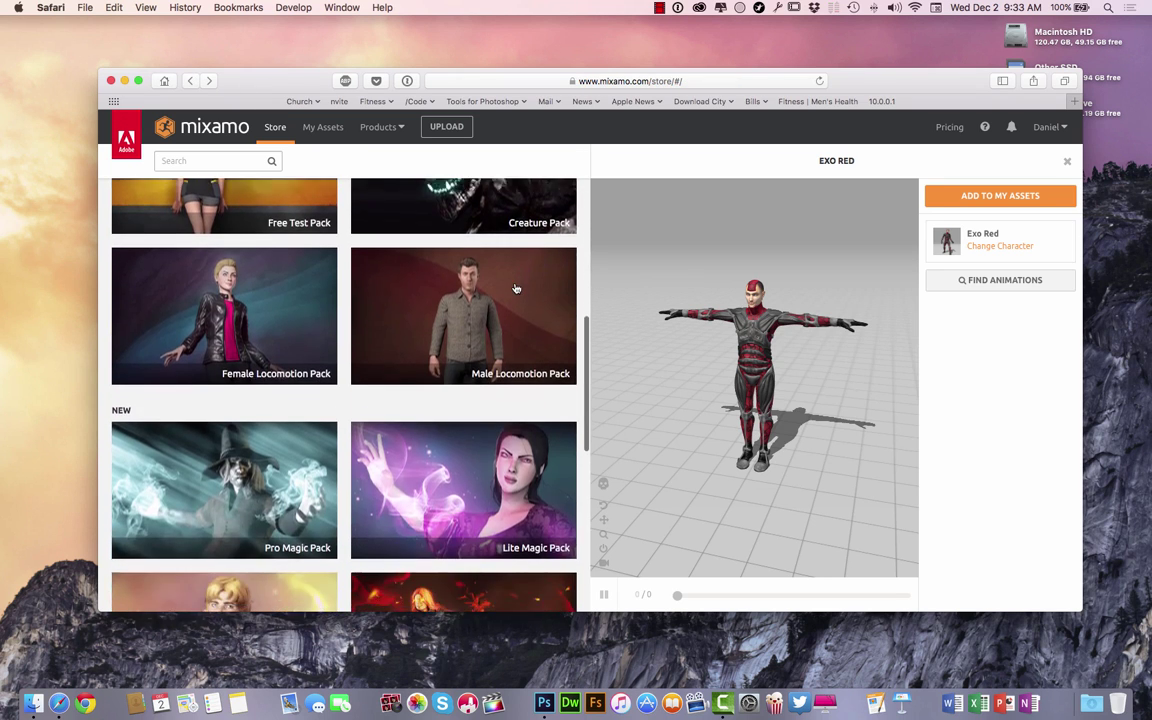
scroll(511, 291, up, 5)
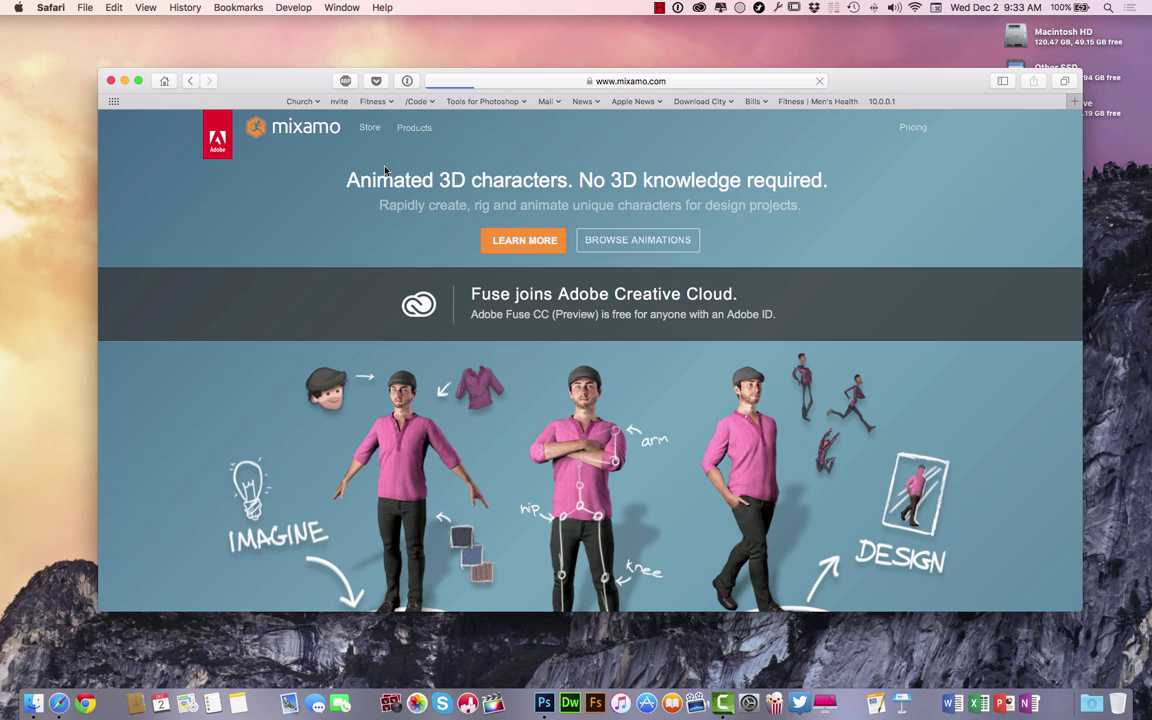
scroll(581, 237, down, 1)
click(623, 220)
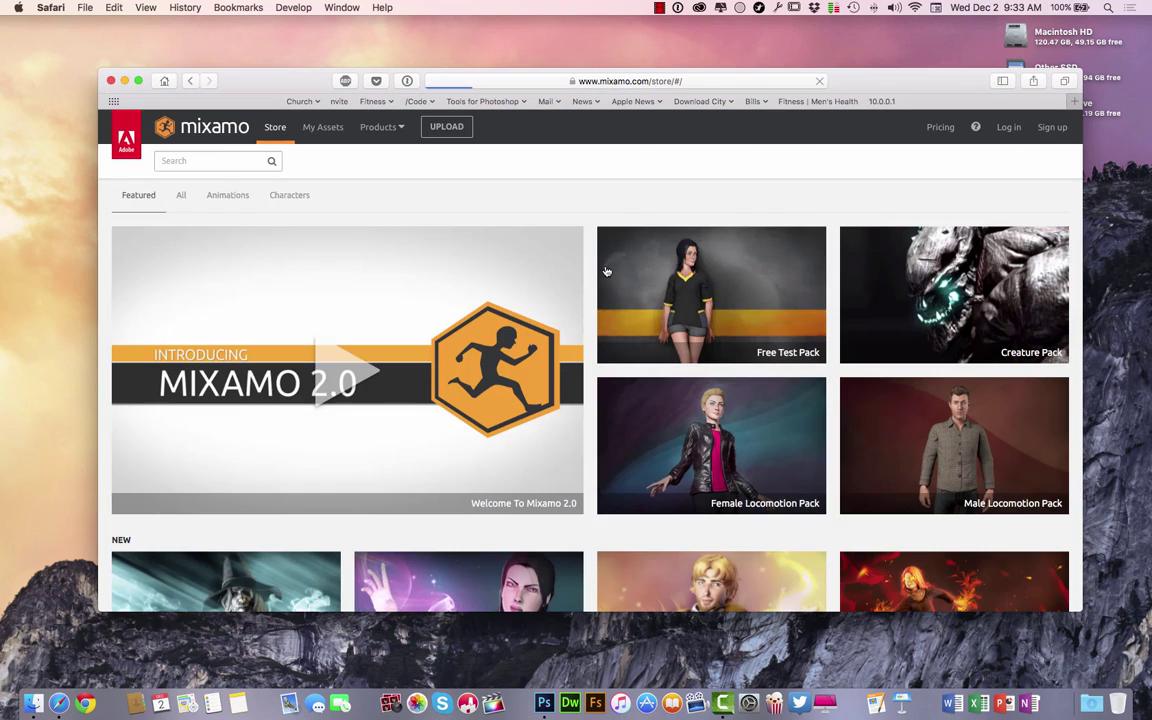
scroll(623, 300, down, 3)
scroll(623, 328, down, 3)
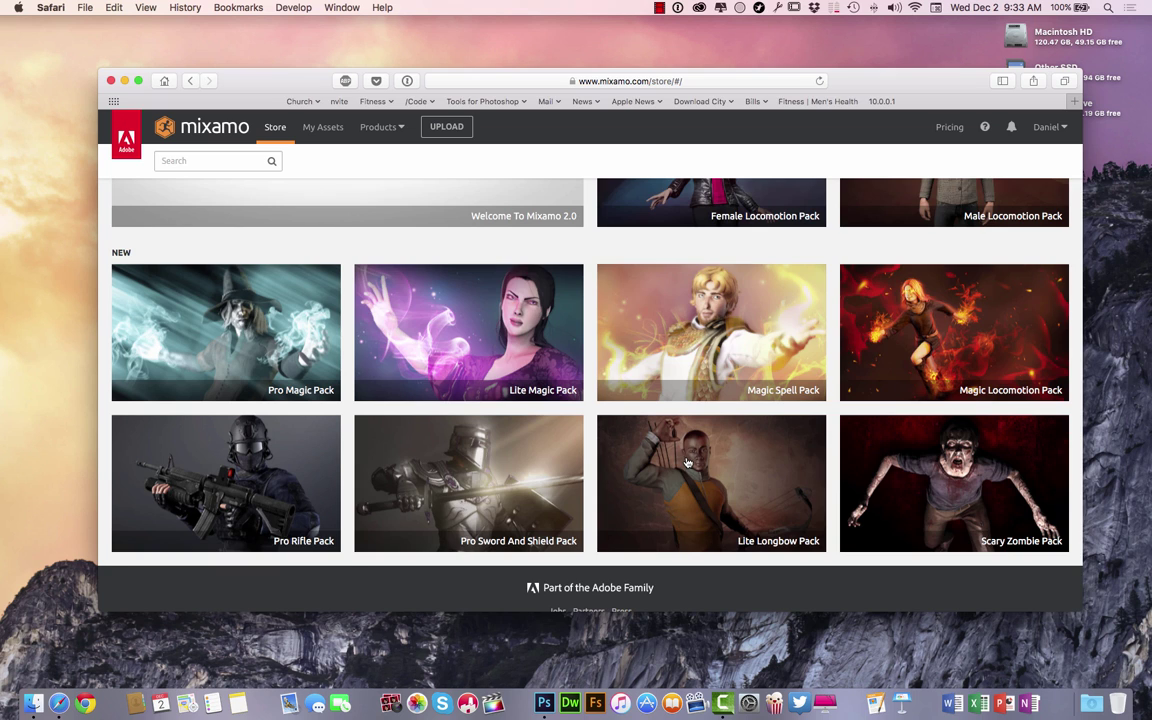
click(688, 462)
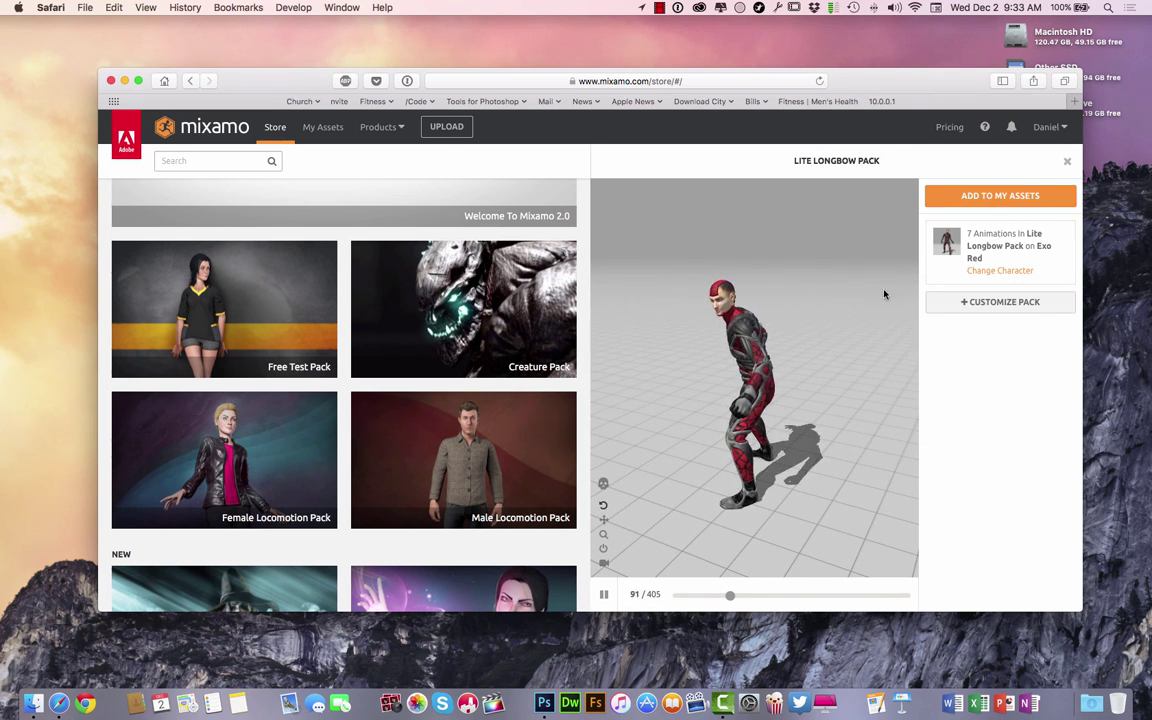
click(1011, 200)
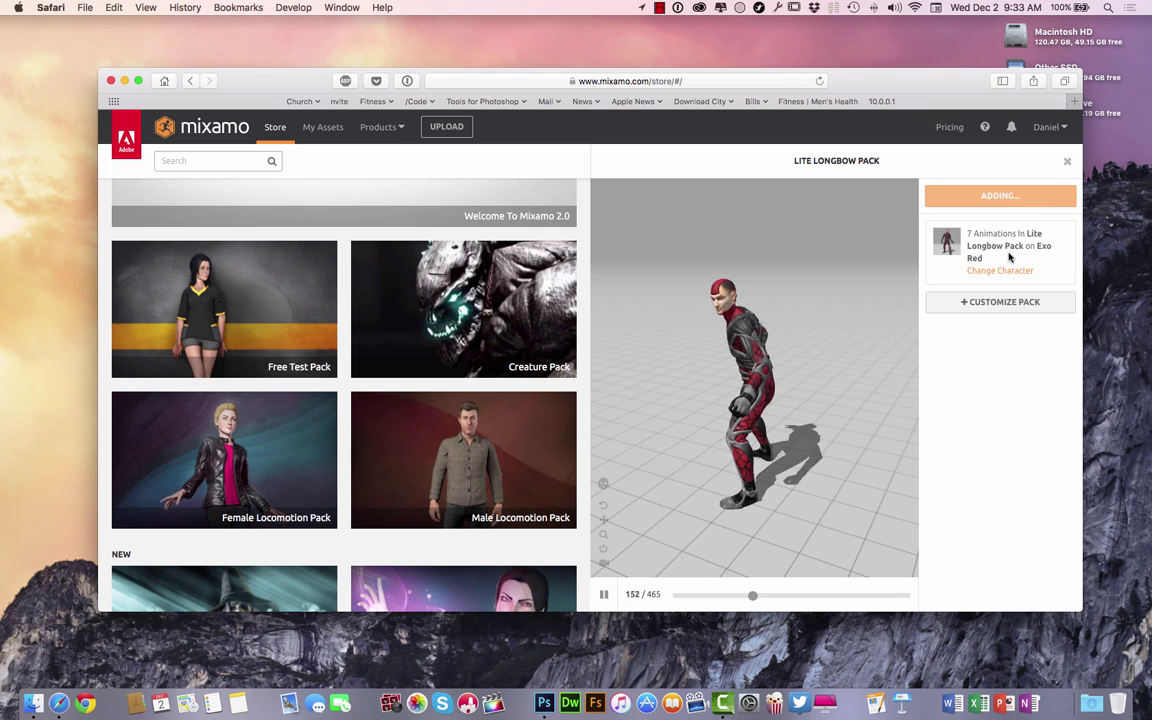
List the owned animations belonging to Exo Red and select Standing Run Forward to preview it.
click(322, 127)
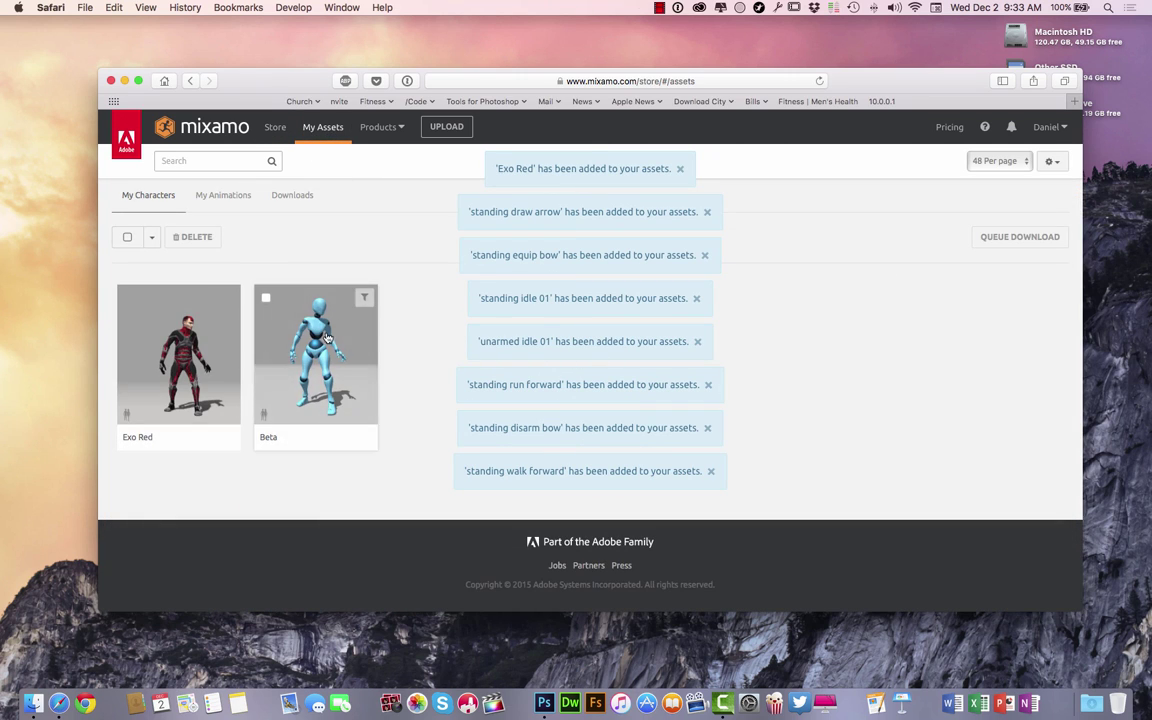
click(225, 298)
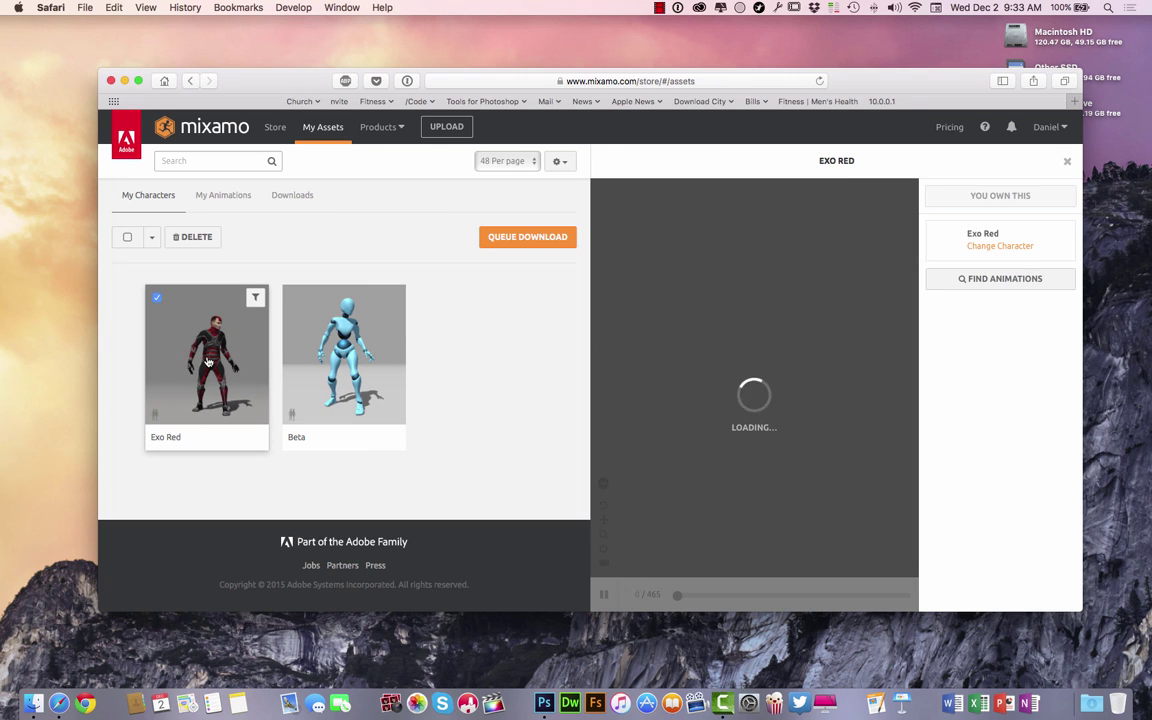
click(253, 298)
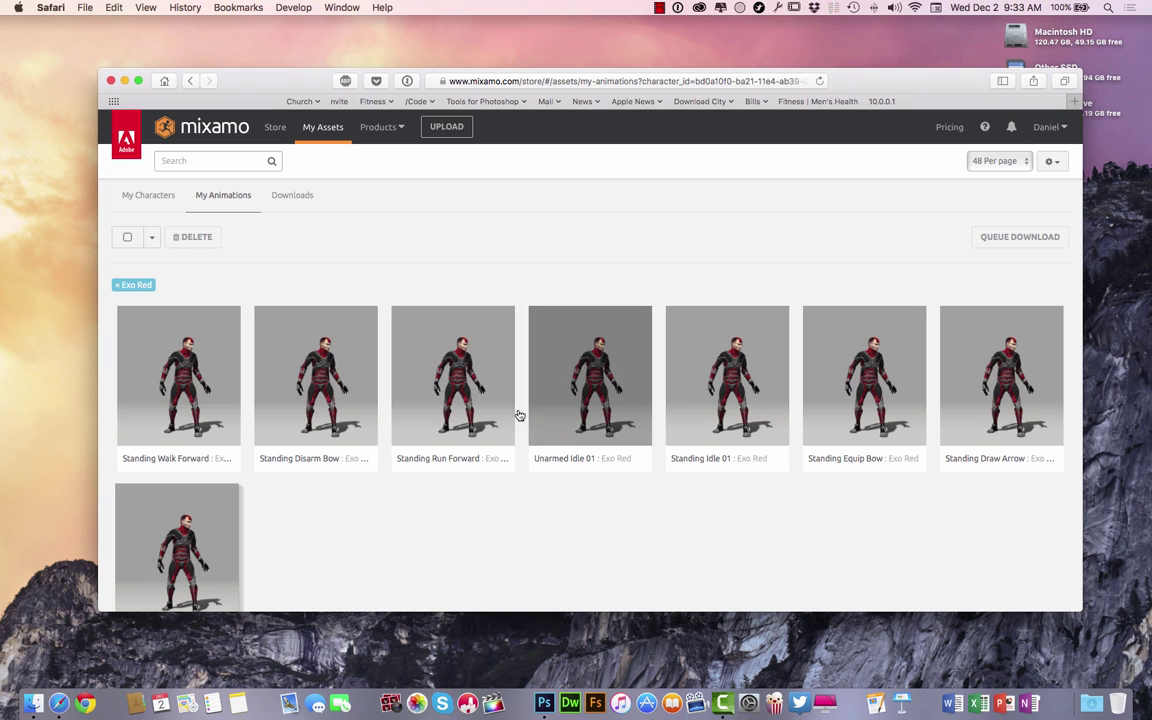
click(433, 388)
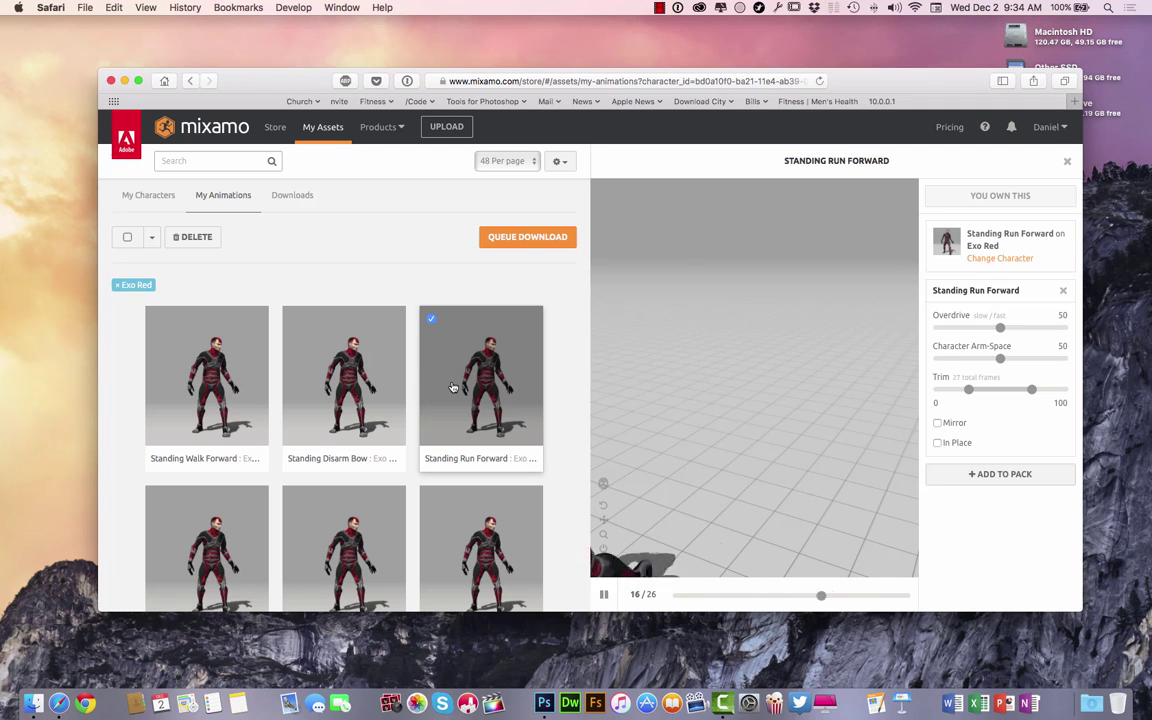
Preview the Standing Equip Bow and Standing Idle 01 animations on Exo Red.
scroll(452, 387, down, 2)
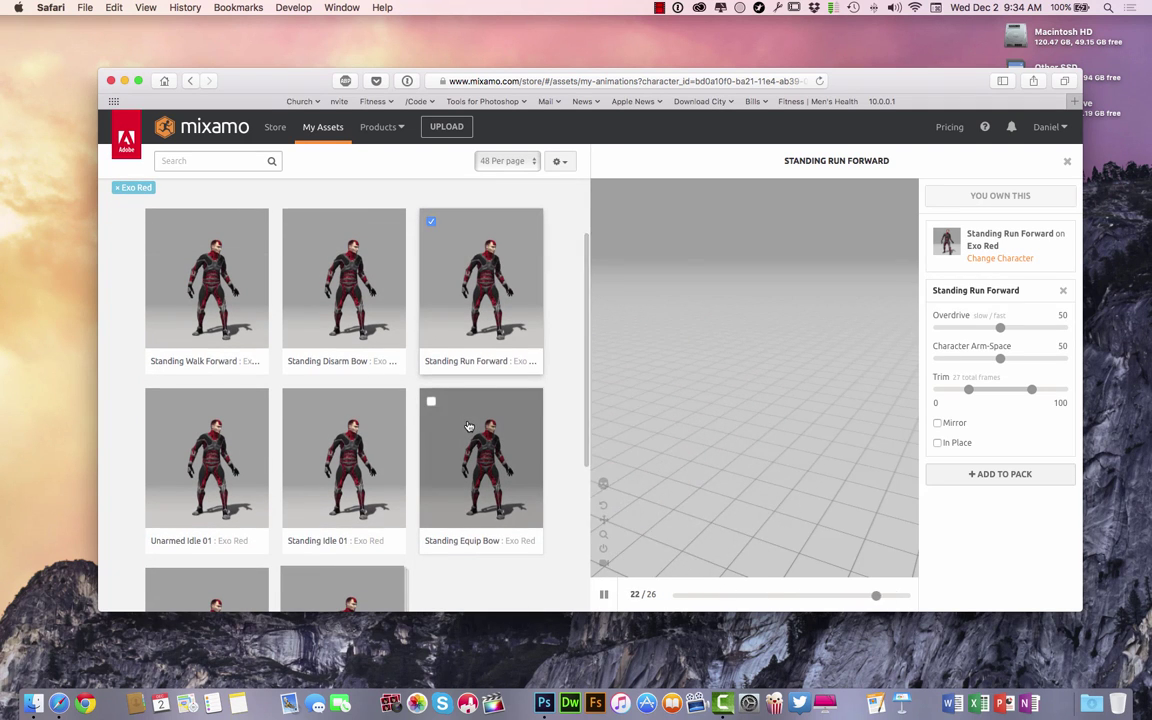
click(468, 427)
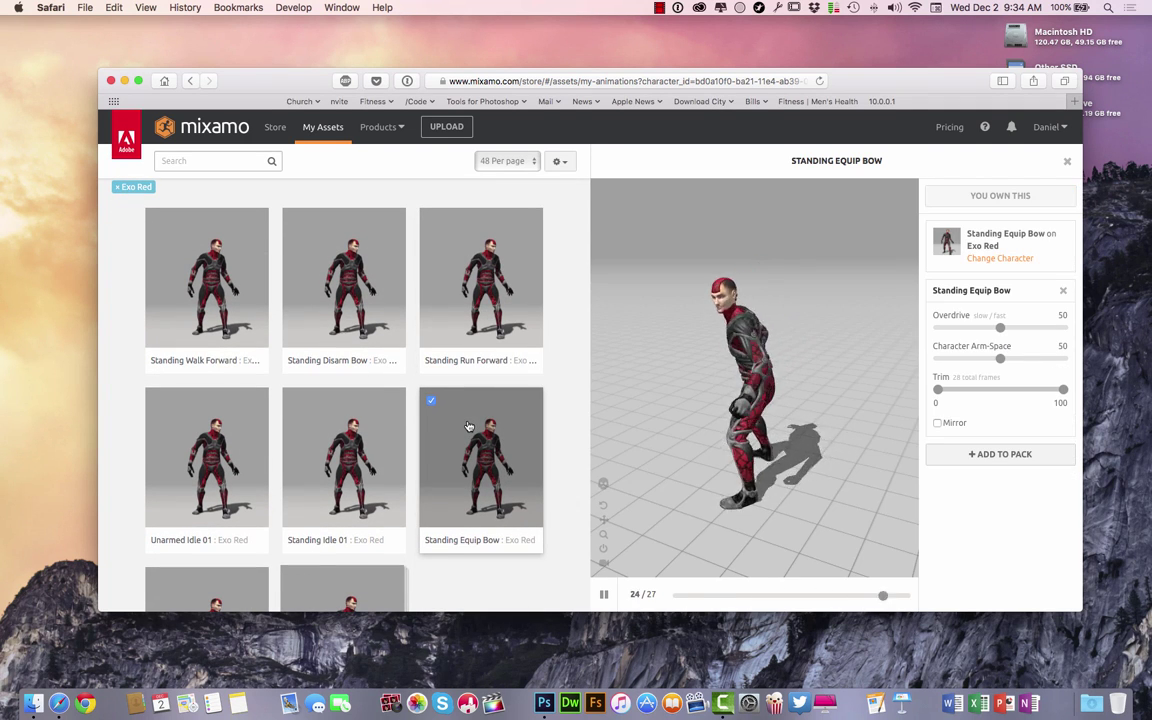
click(338, 443)
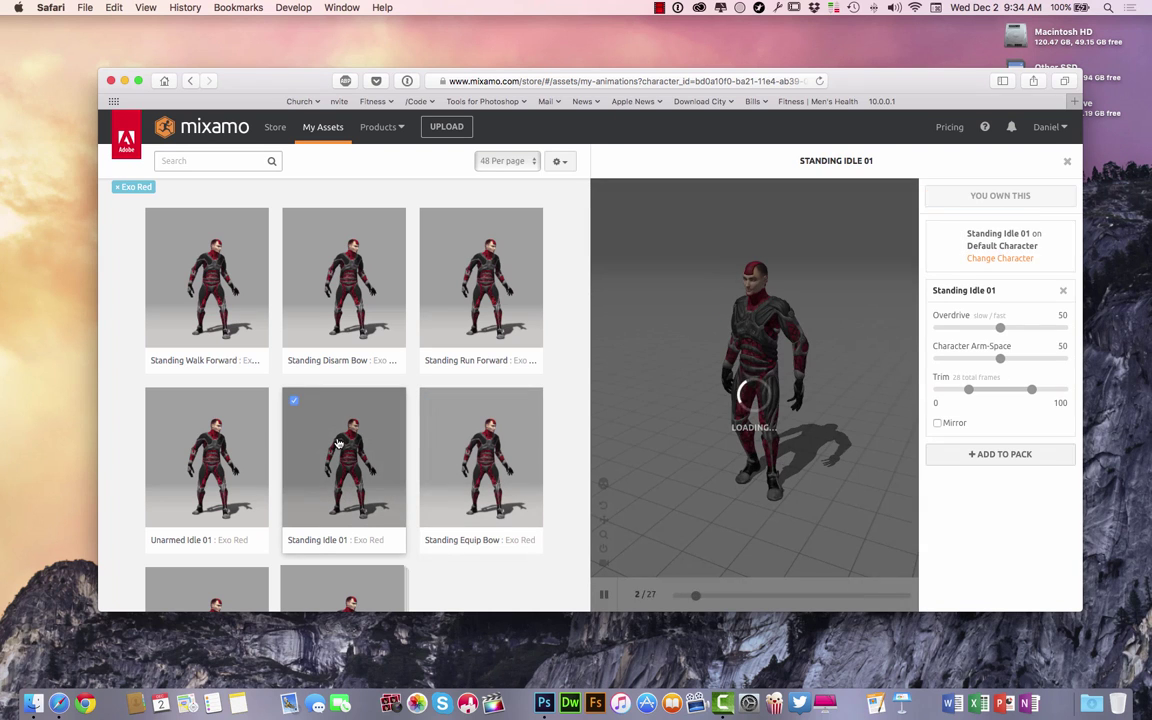
Select Exo Red's Standing Draw Arrow animation and queue its download in Collada (.dae) format with skin.
scroll(218, 442, down, 5)
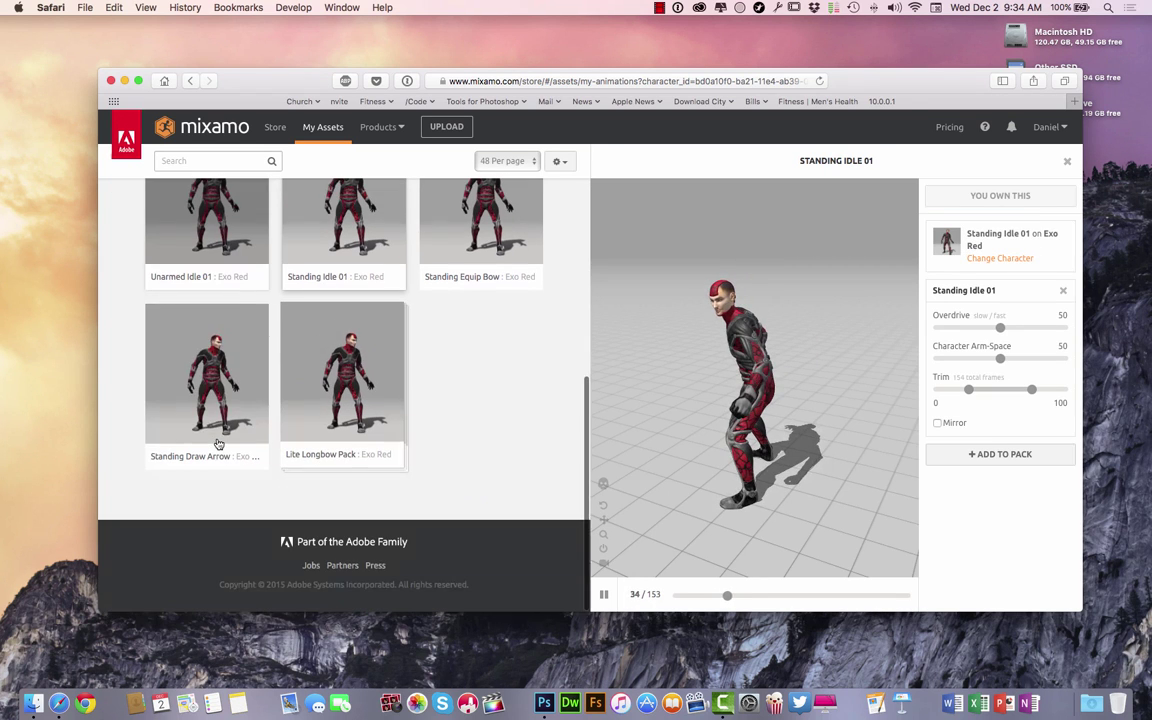
click(212, 410)
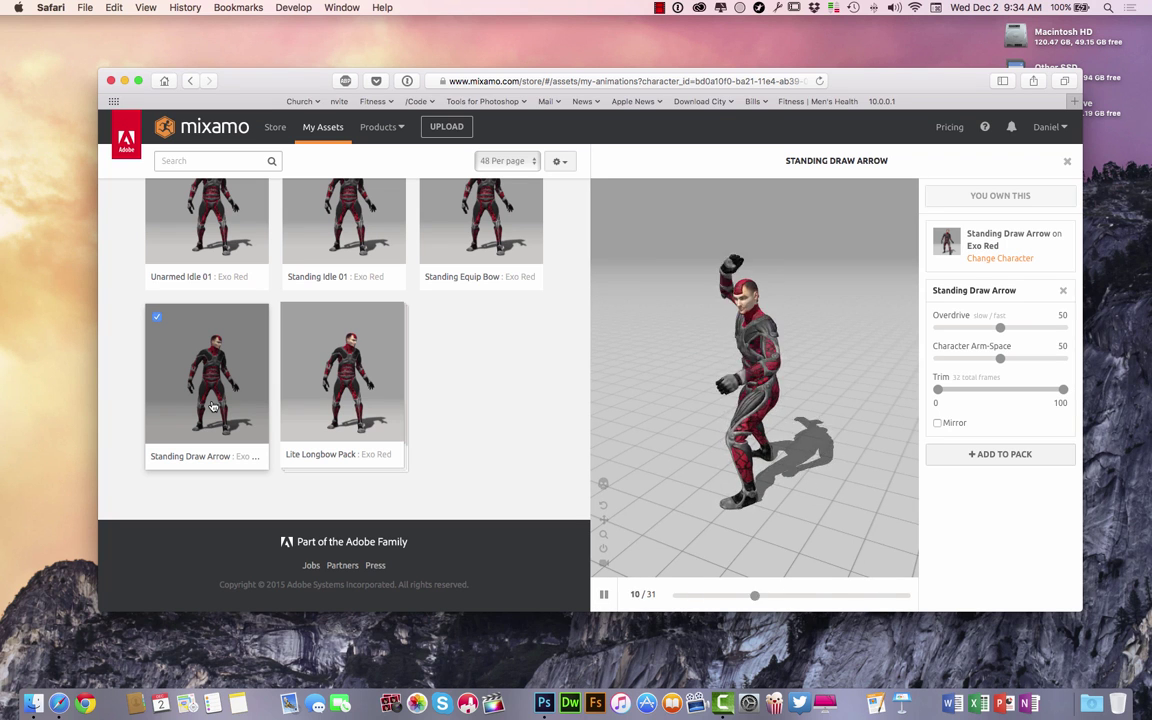
scroll(416, 342, up, 3)
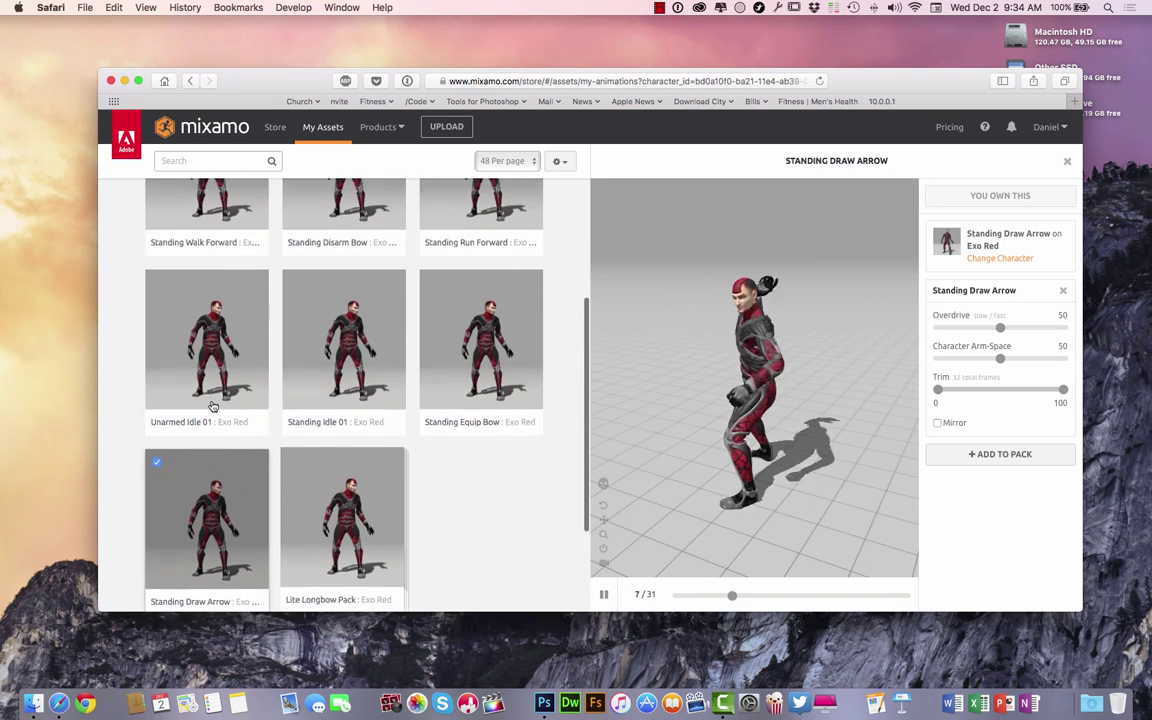
scroll(416, 342, up, 3)
click(527, 237)
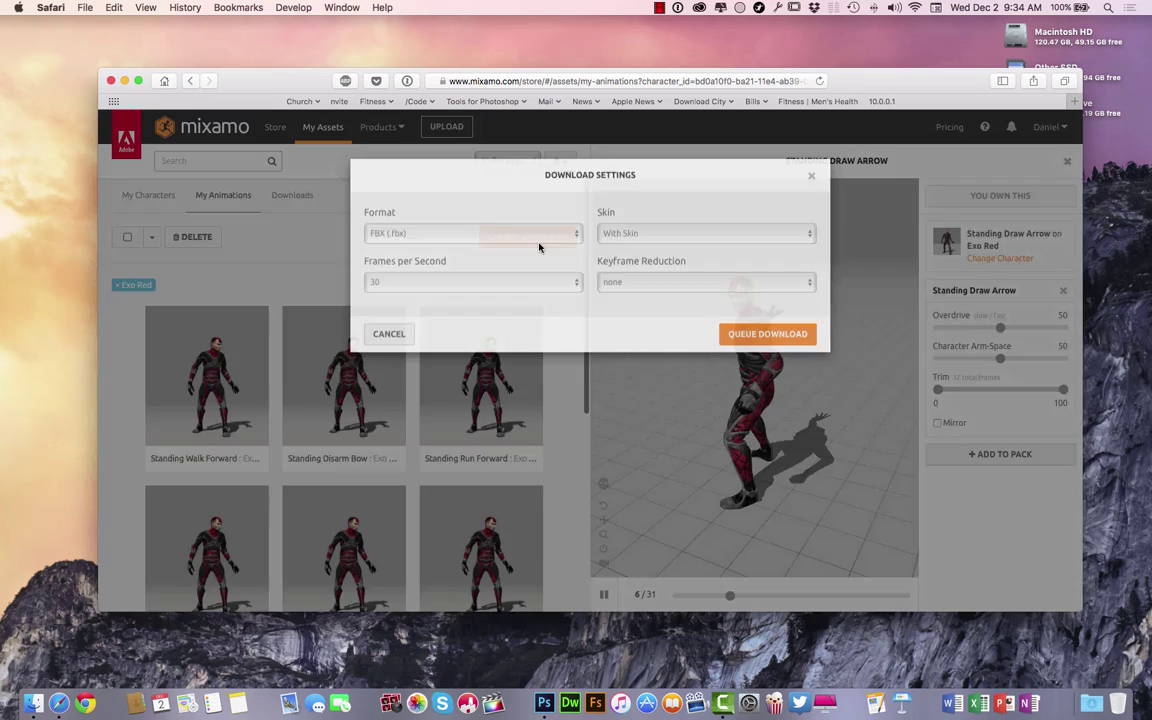
click(481, 254)
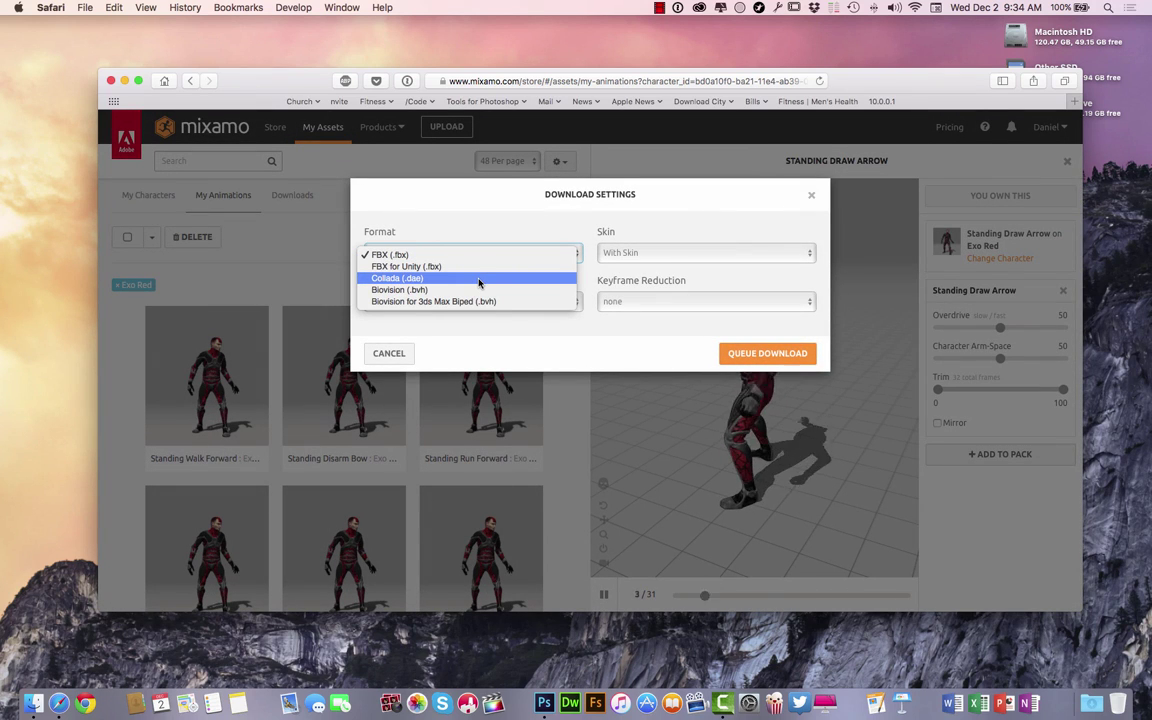
click(479, 283)
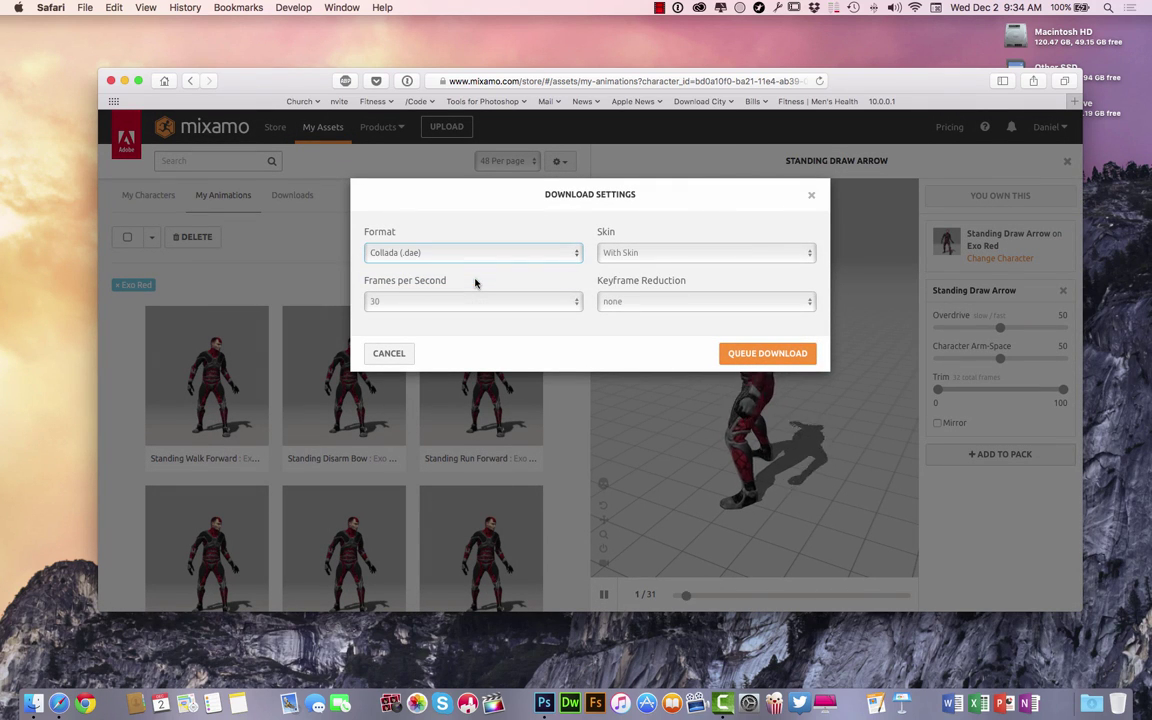
click(611, 255)
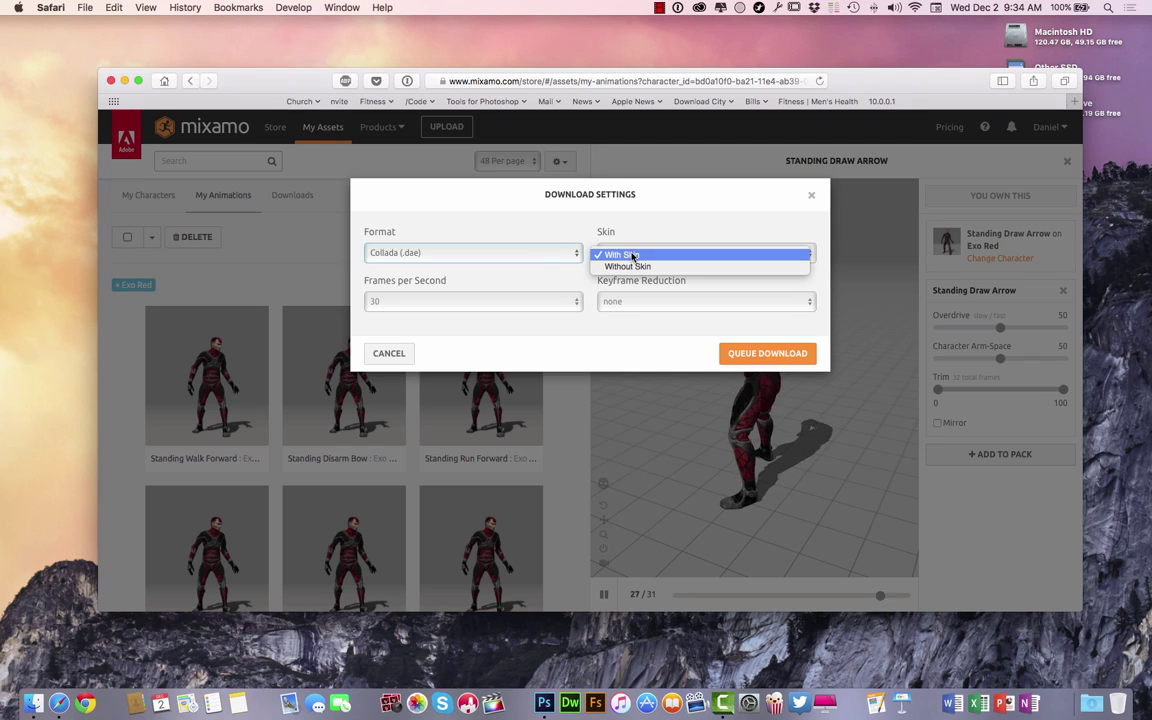
click(596, 258)
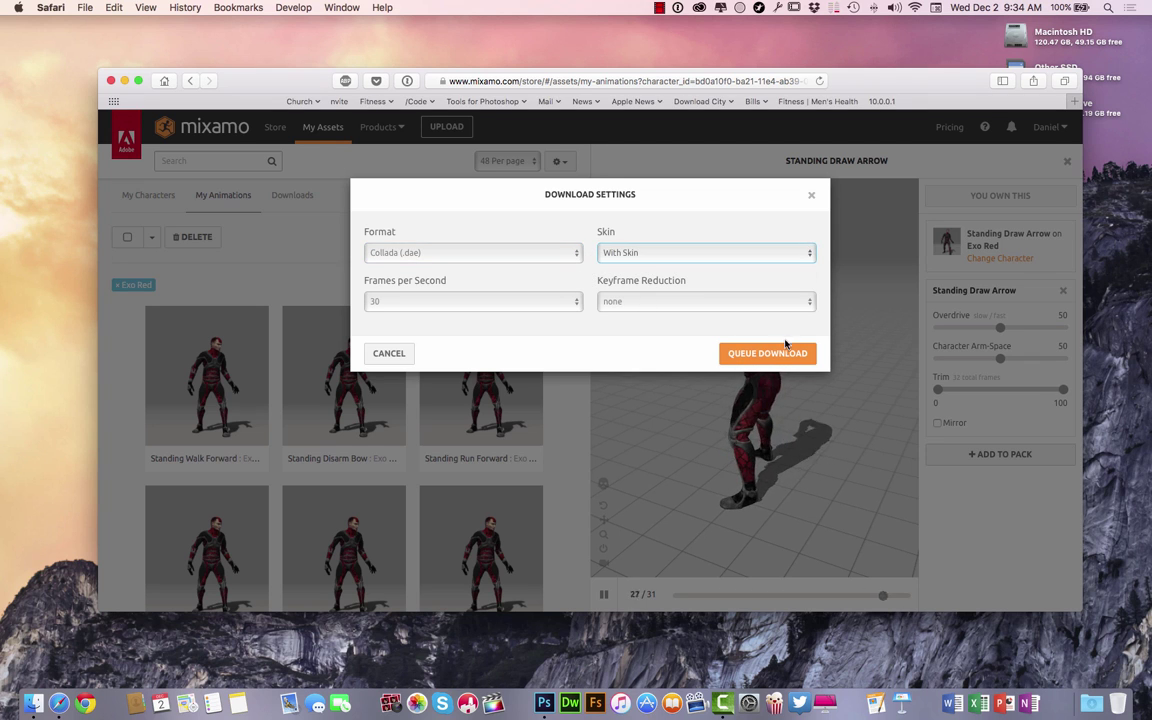
click(769, 356)
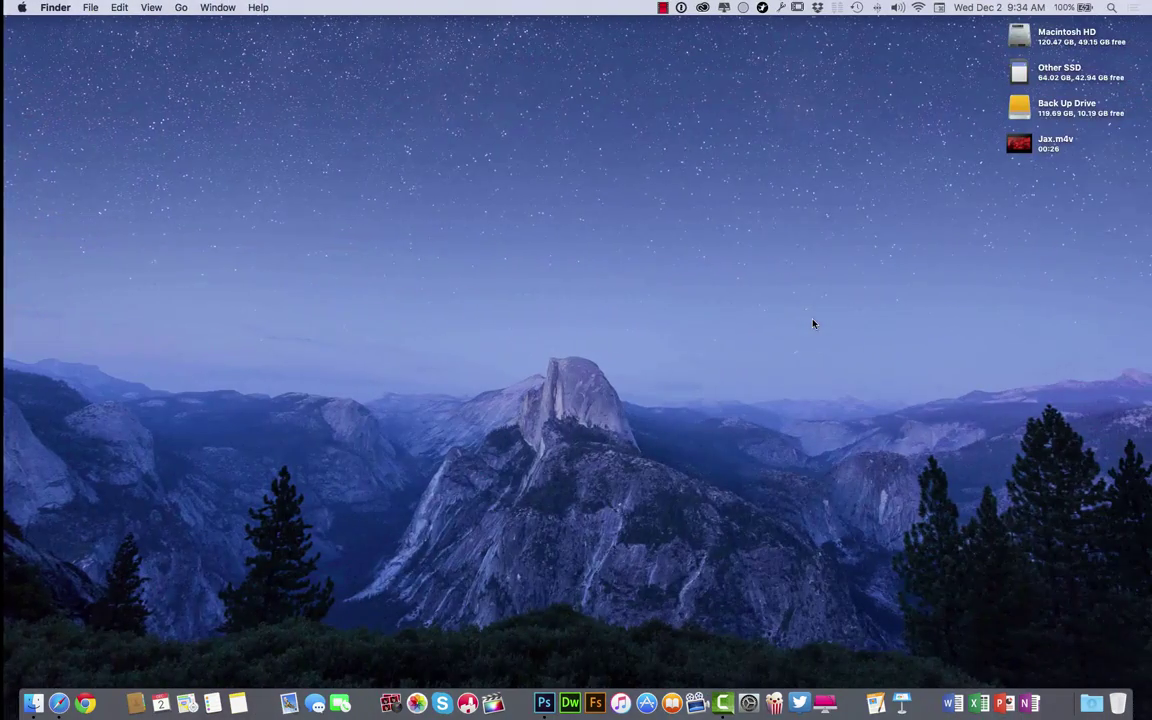
Switch to Photoshop and play the samba_dancing animation from the start of the timeline.
click(548, 672)
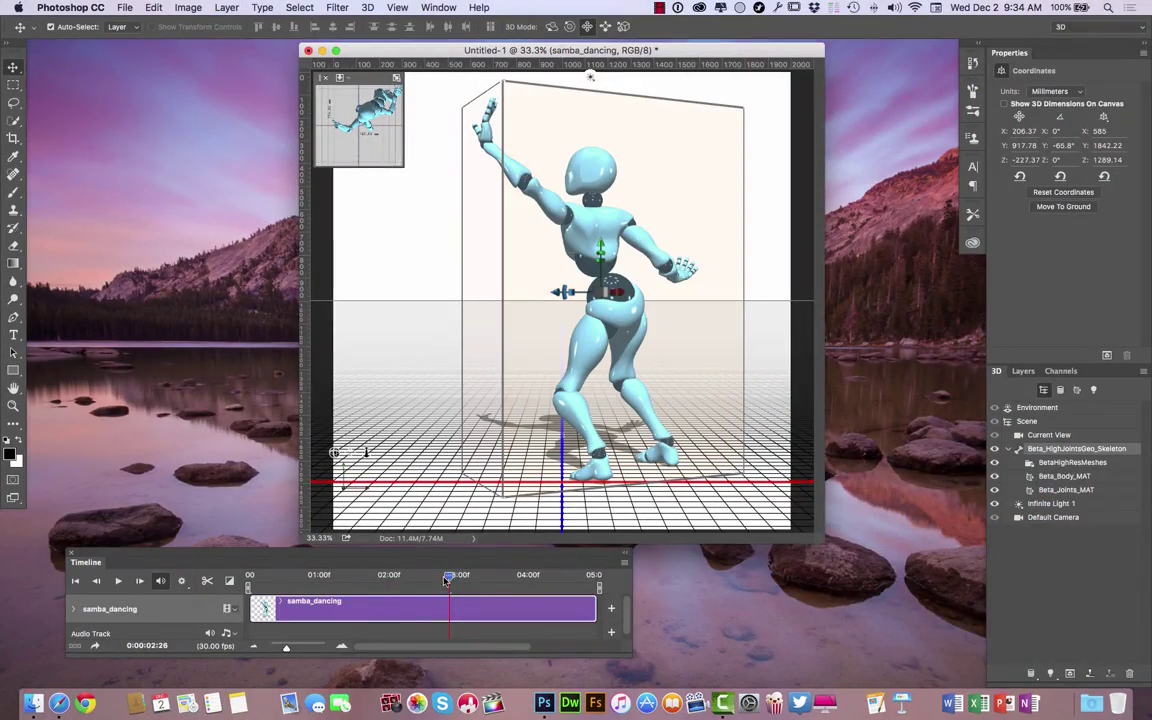
drag(447, 580, 249, 577)
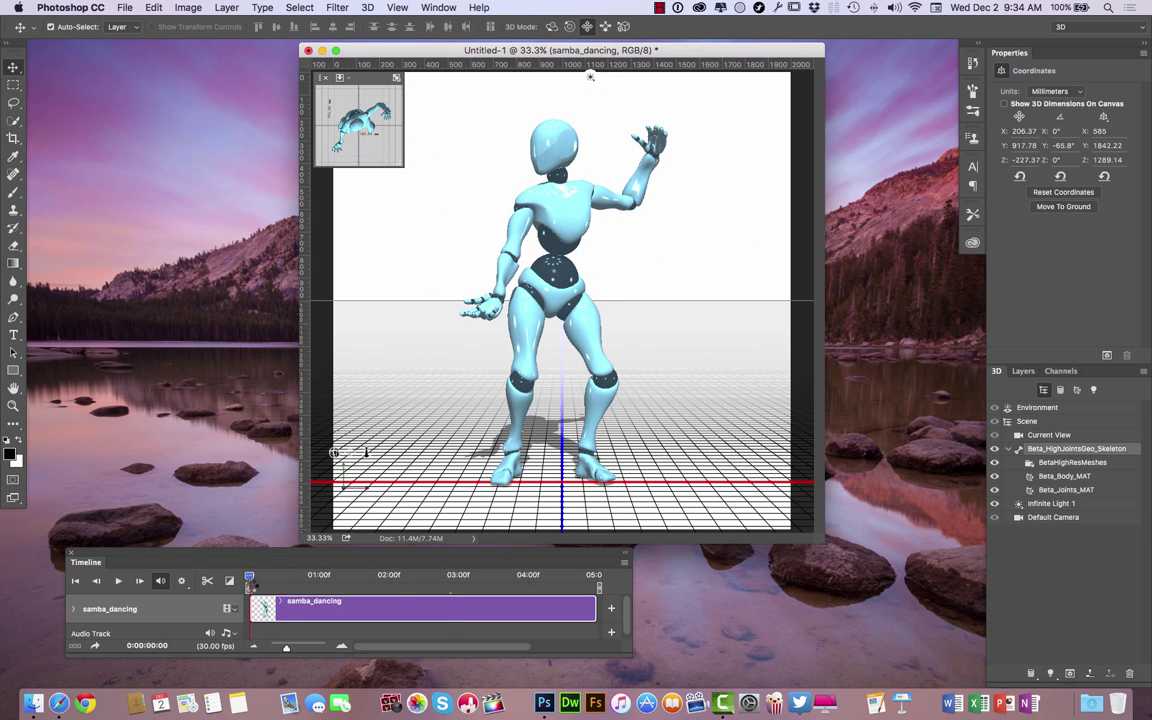
click(117, 582)
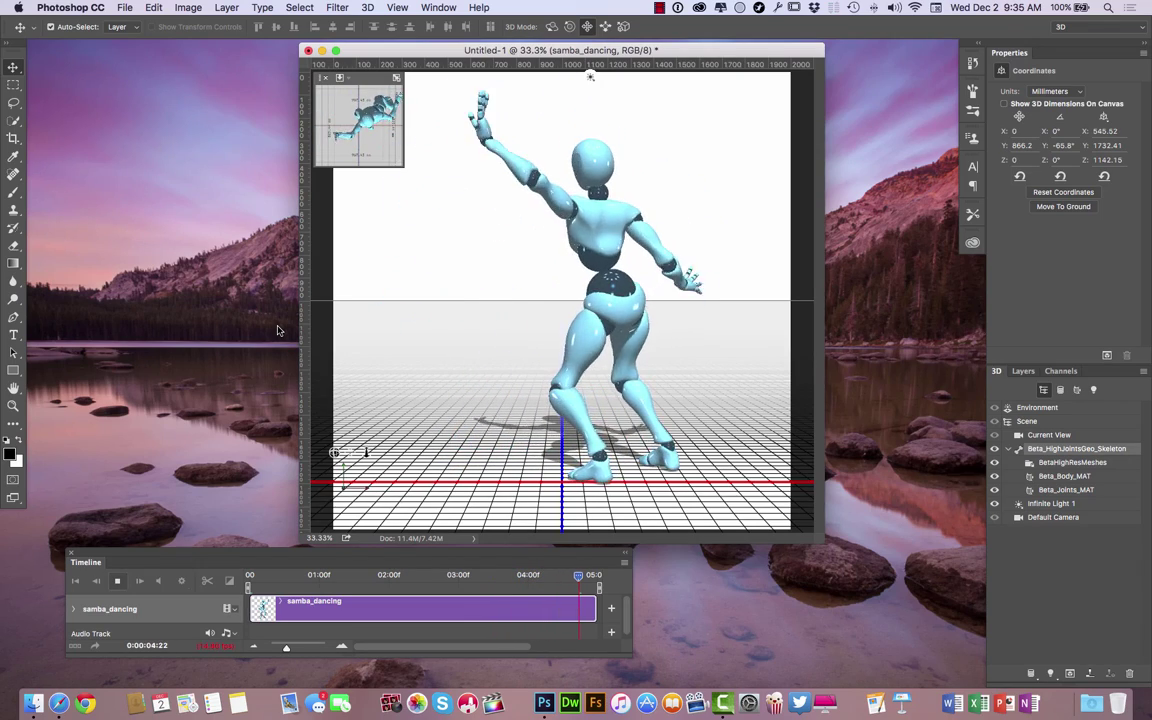
Return to the Mixamo downloads page in Safari and refresh it to download Standing Draw Arrow (Exo Red).
key(ctrl+Left)
key(ctrl+Left)
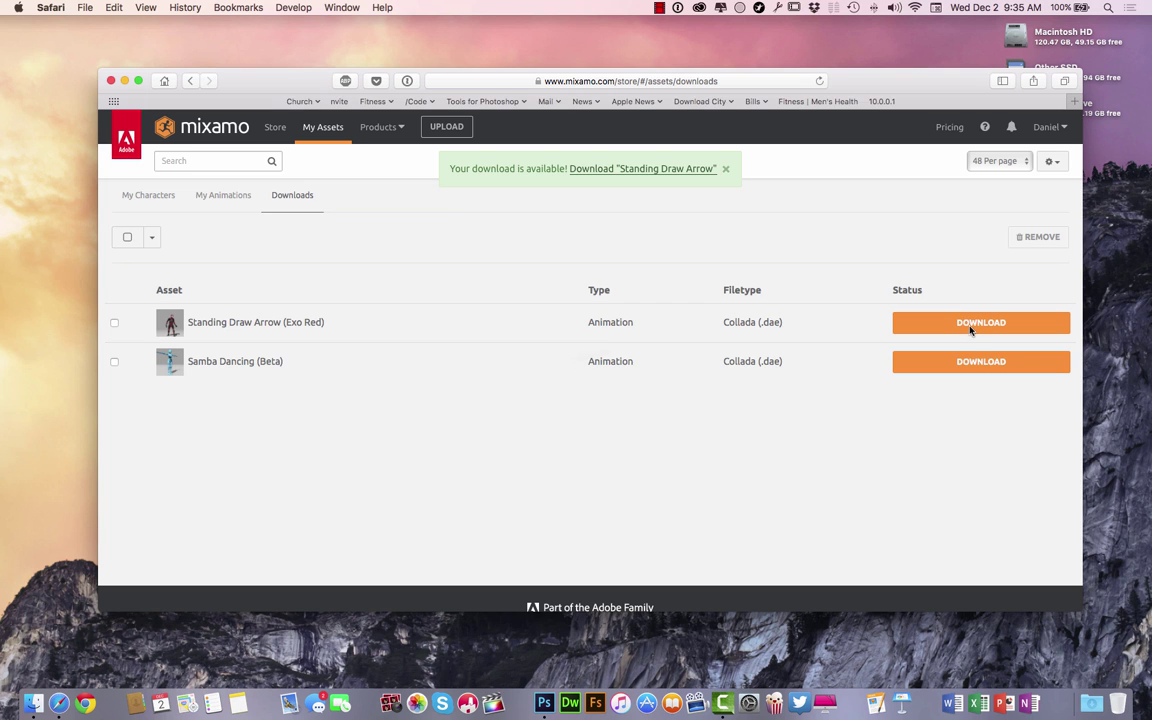
click(819, 81)
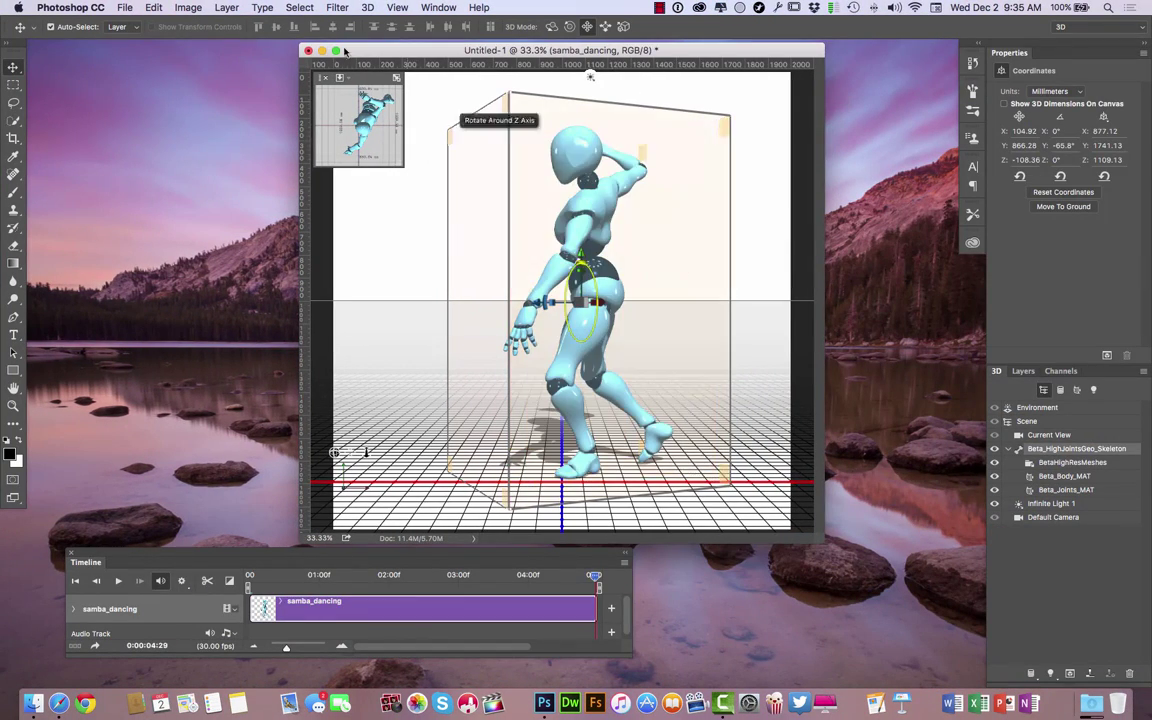
Close the samba_dancing document in Photoshop without saving and create a white 2000 × 2000 pixel document at 300 pixels/inch, centring its window.
click(308, 50)
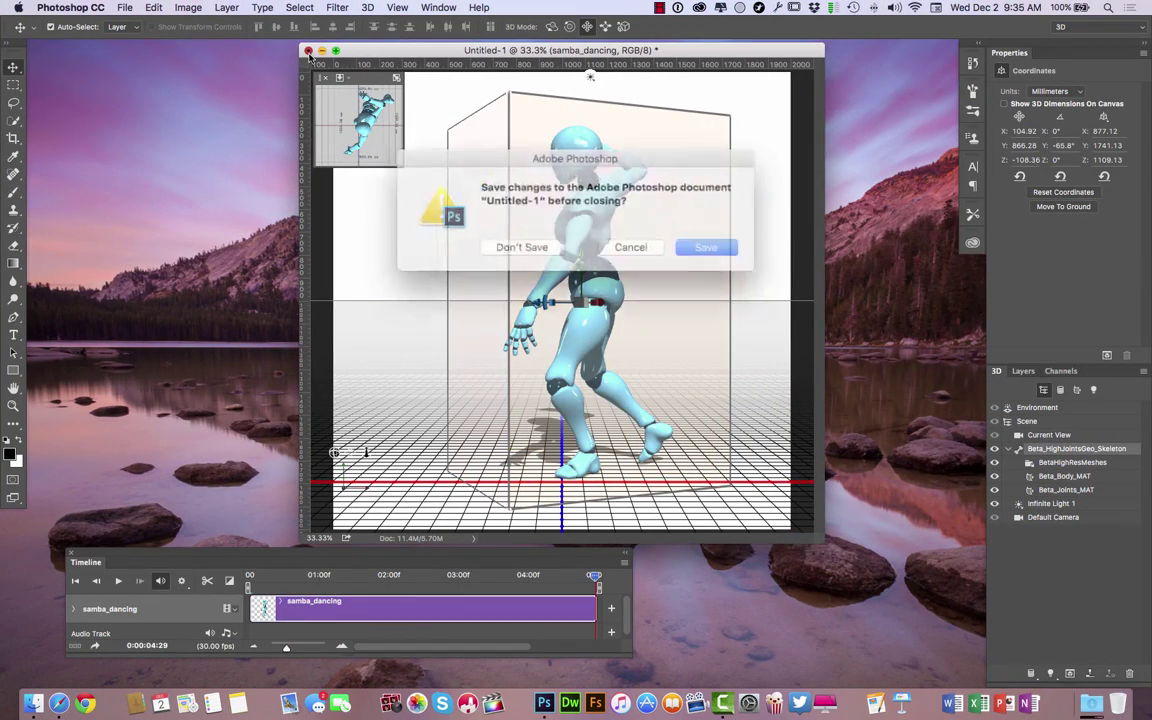
click(524, 247)
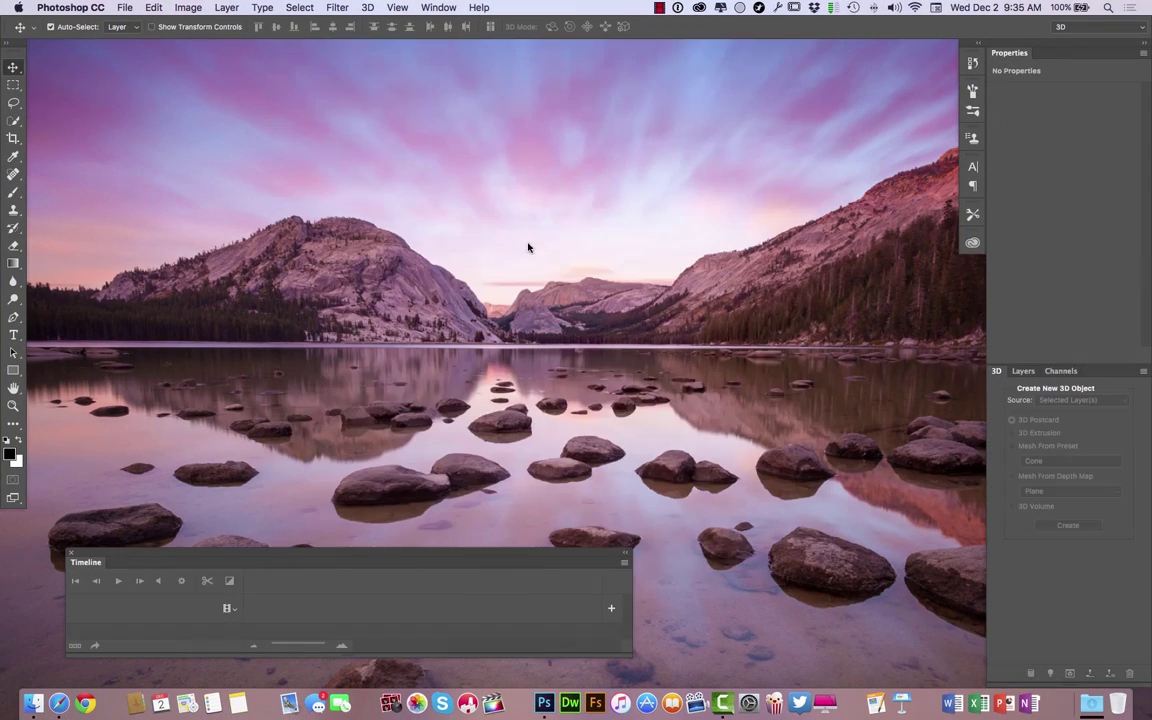
click(125, 8)
click(135, 23)
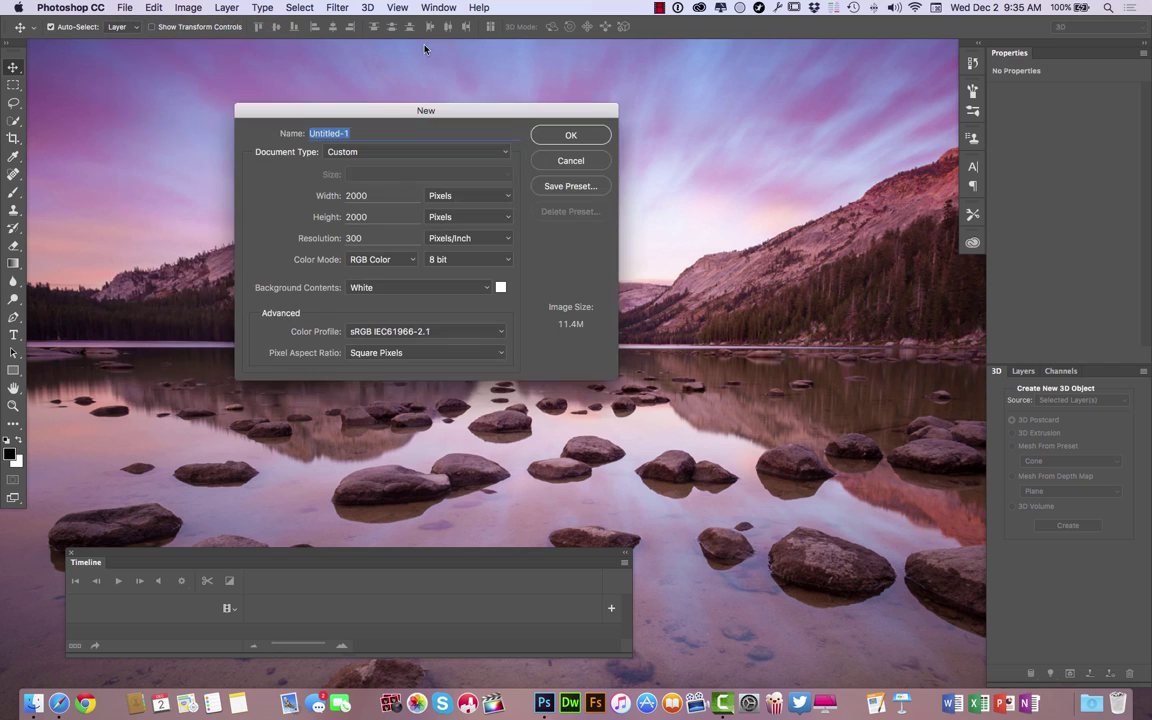
click(569, 135)
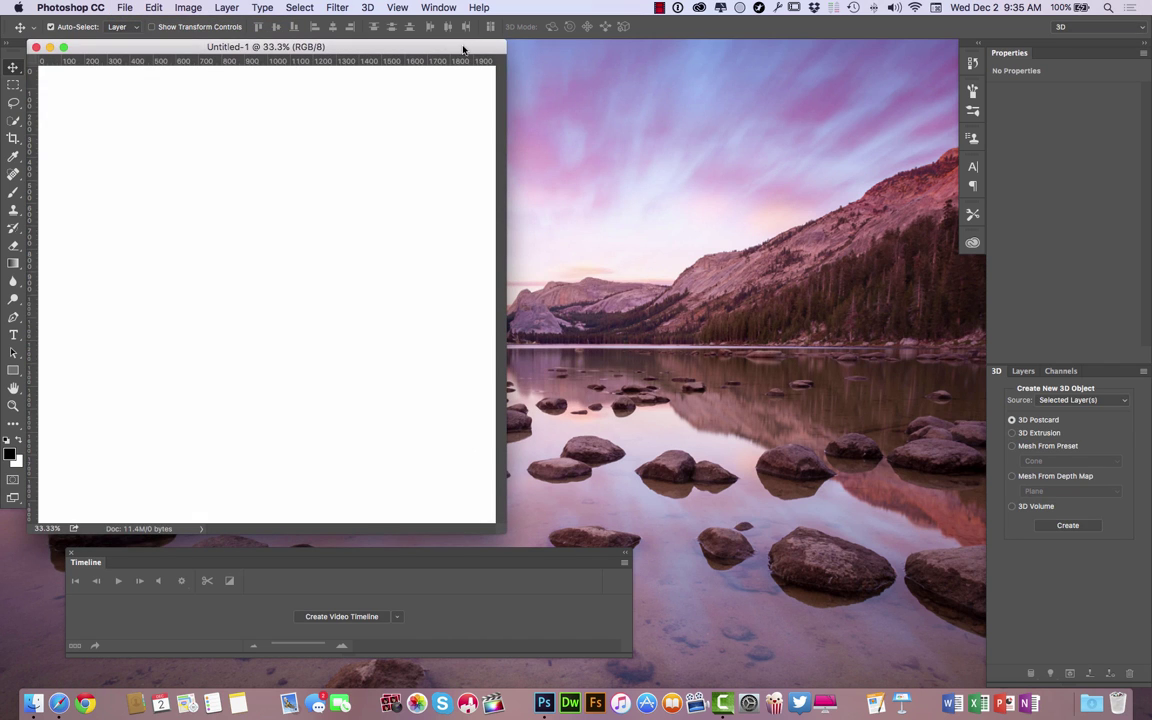
drag(463, 49, 705, 53)
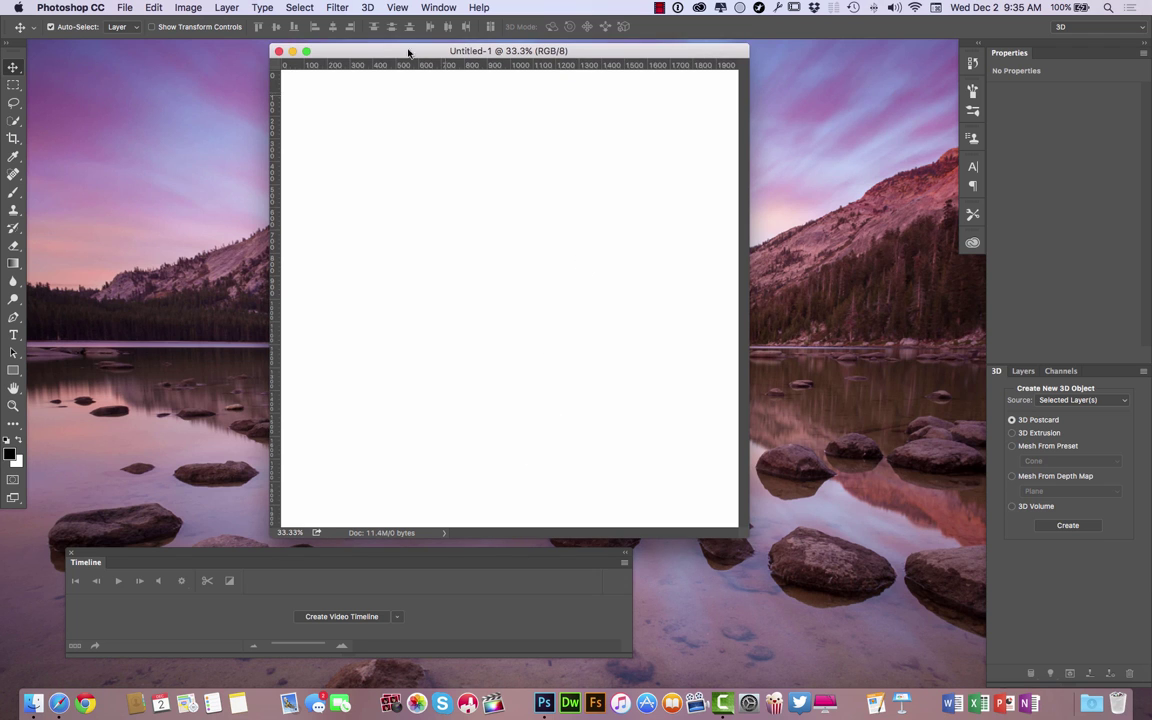
Locate standing_draw_arrow.dae inside the standing_draw_arrow folder in Downloads using Finder.
click(1091, 703)
click(995, 577)
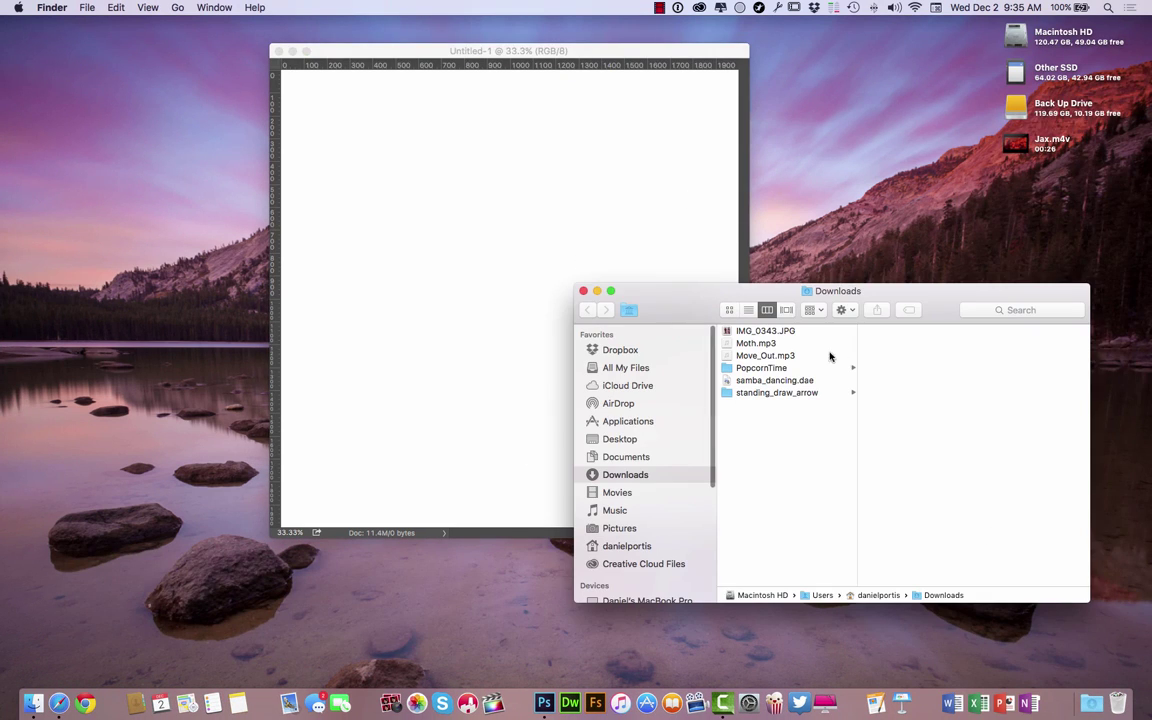
click(759, 393)
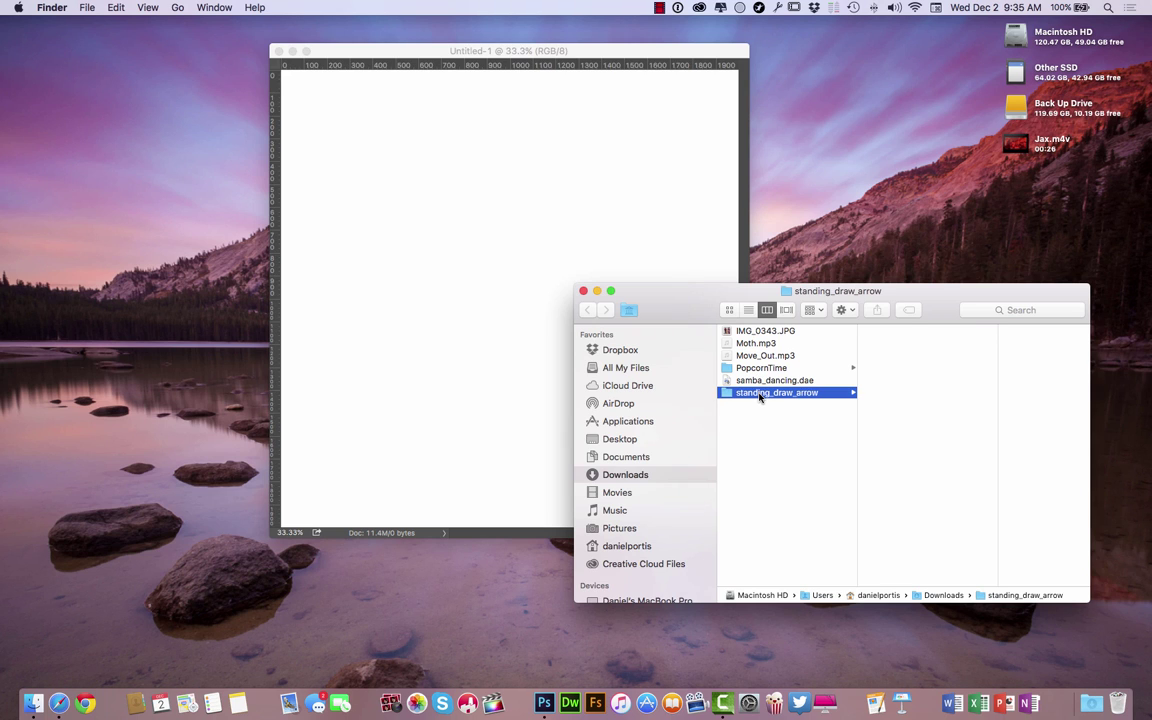
click(890, 333)
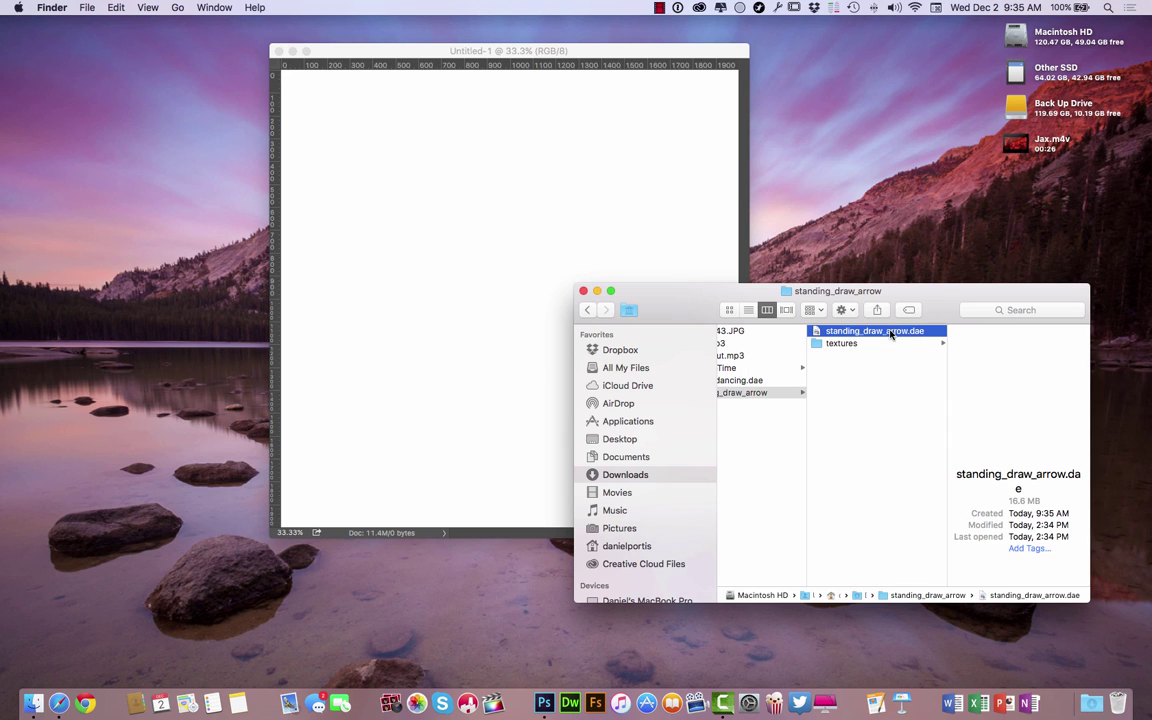
Import standing_draw_arrow.dae into the blank Photoshop document as a new 3D layer, using millimetres for the scene size.
click(593, 250)
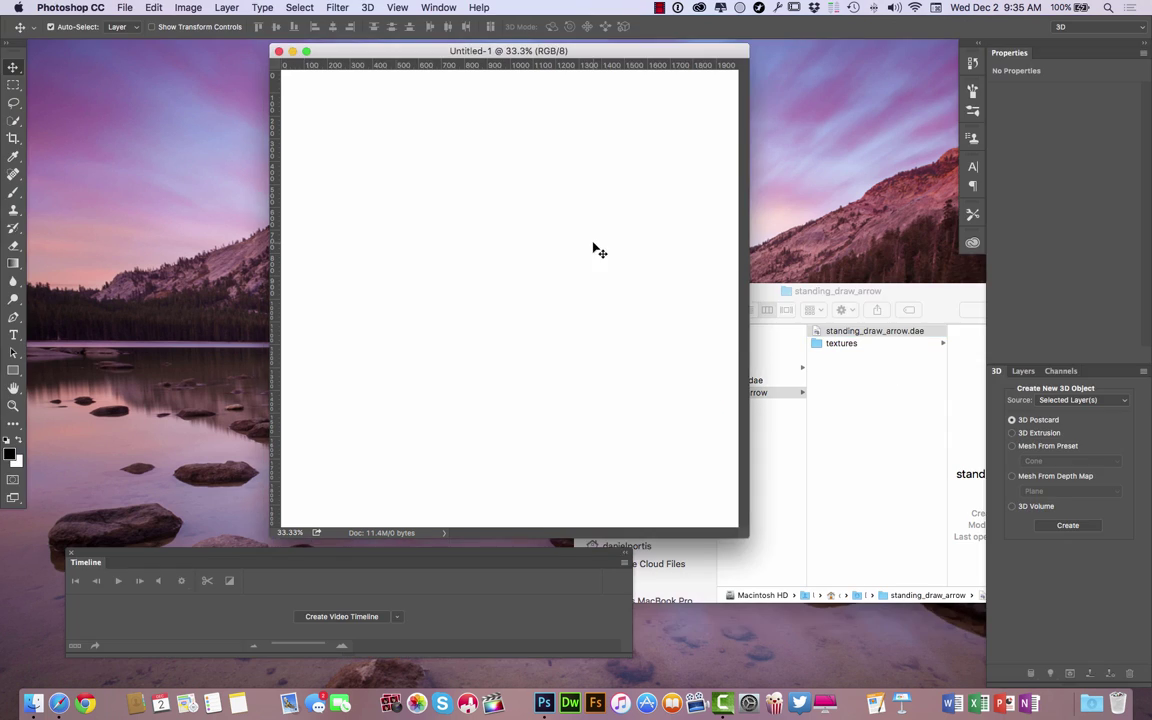
click(367, 7)
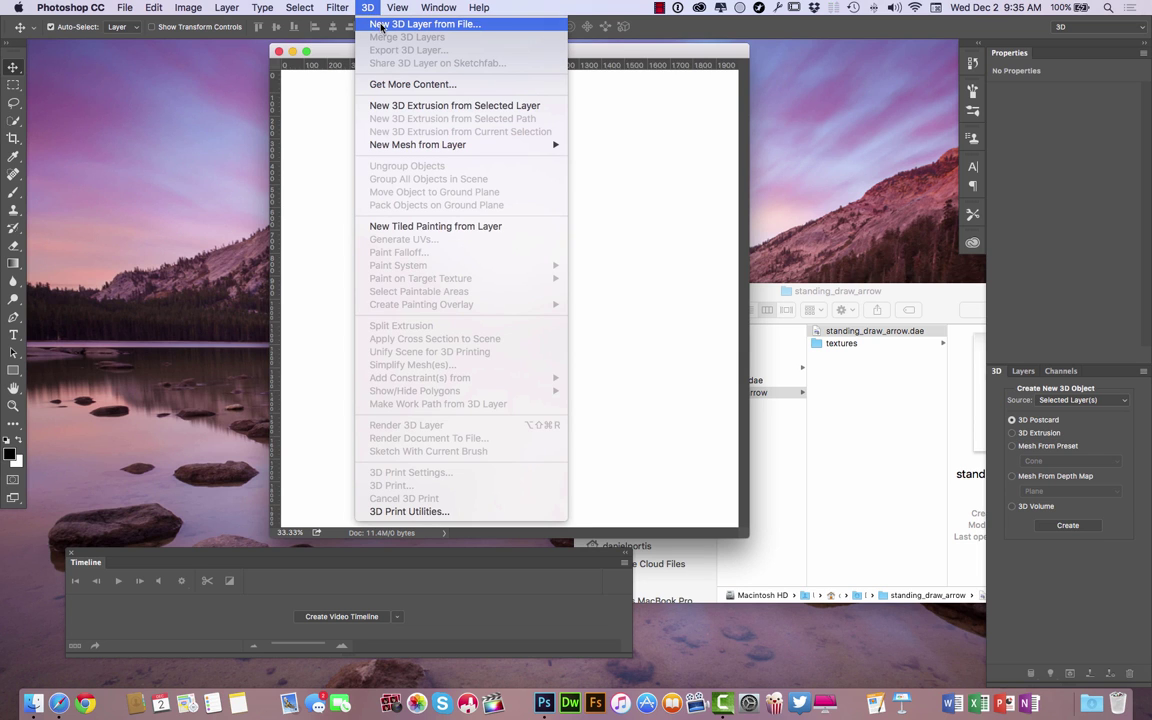
click(381, 24)
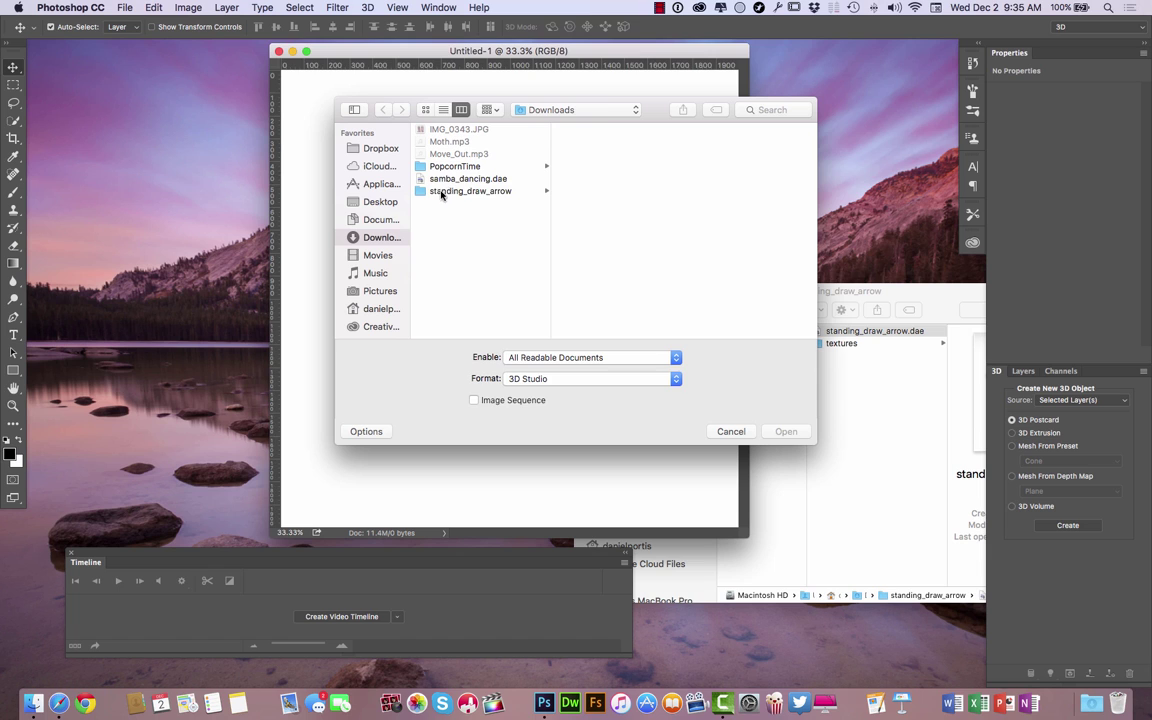
click(445, 191)
click(586, 129)
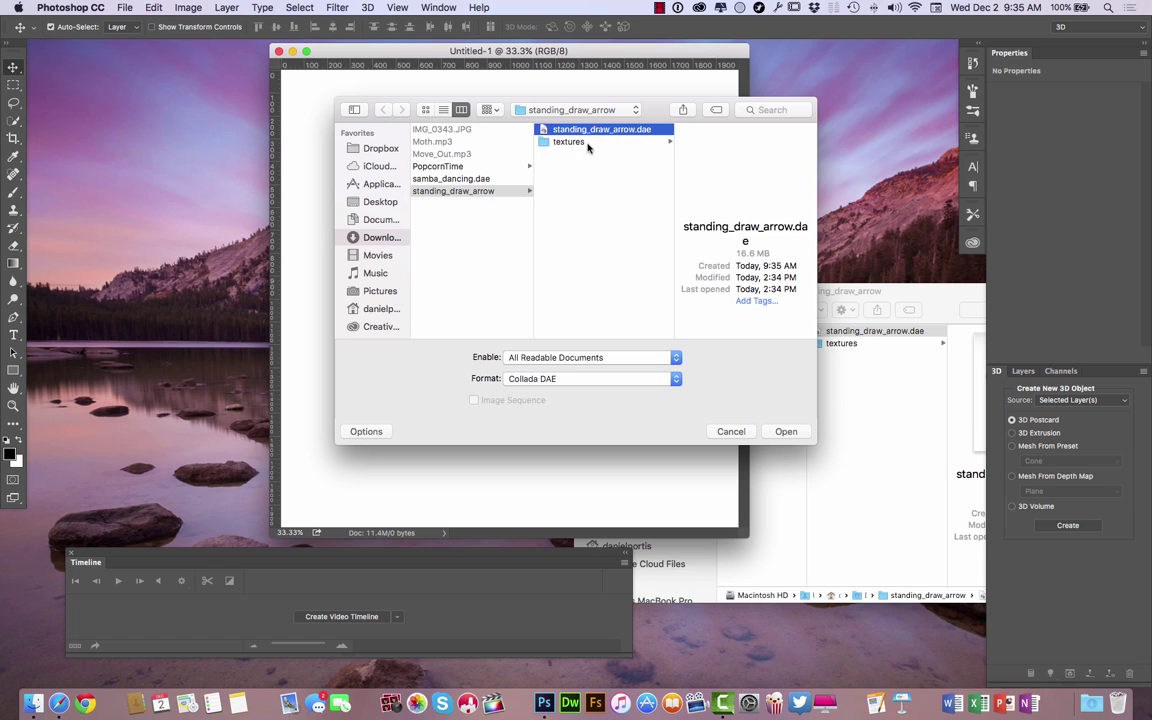
click(581, 142)
click(587, 130)
click(596, 141)
key(Up)
click(785, 431)
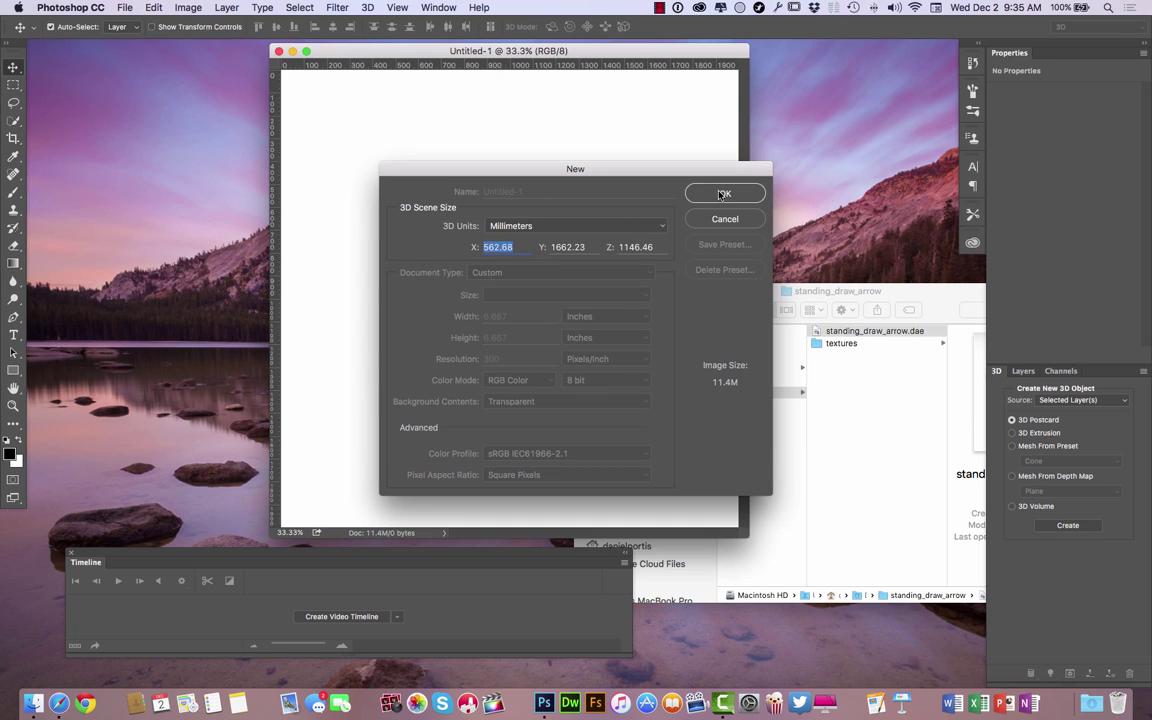
click(856, 332)
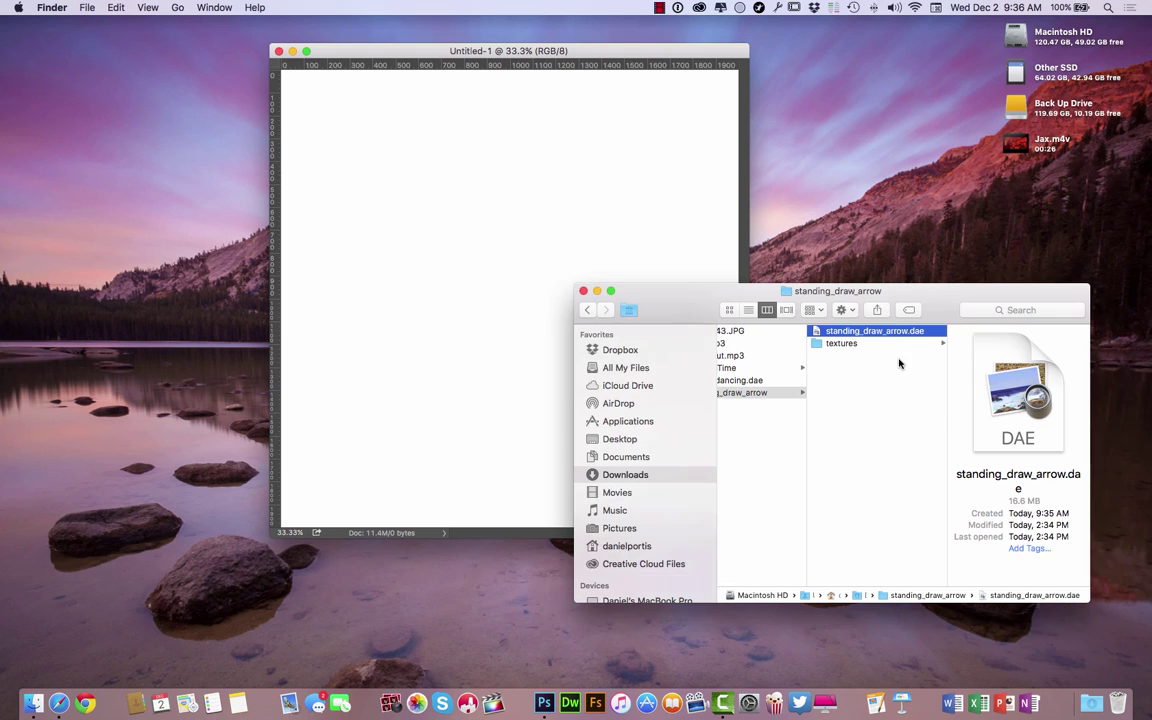
click(584, 198)
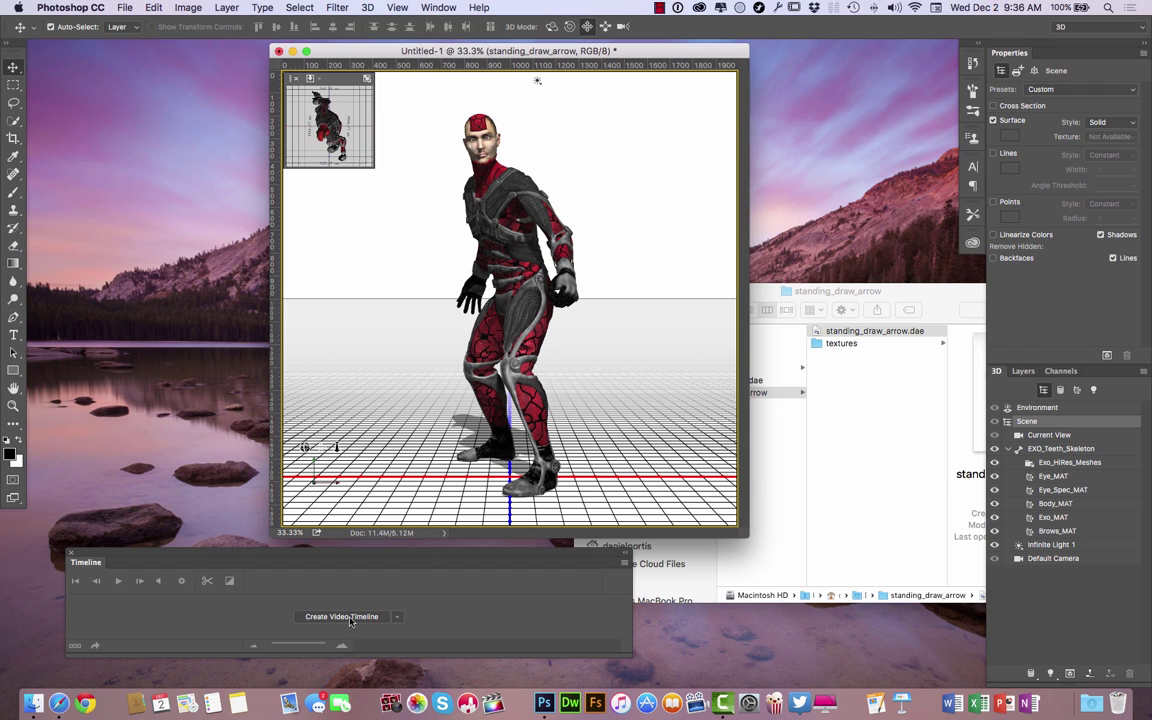
Create a video timeline for the standing_draw_arrow 3D layer.
click(397, 618)
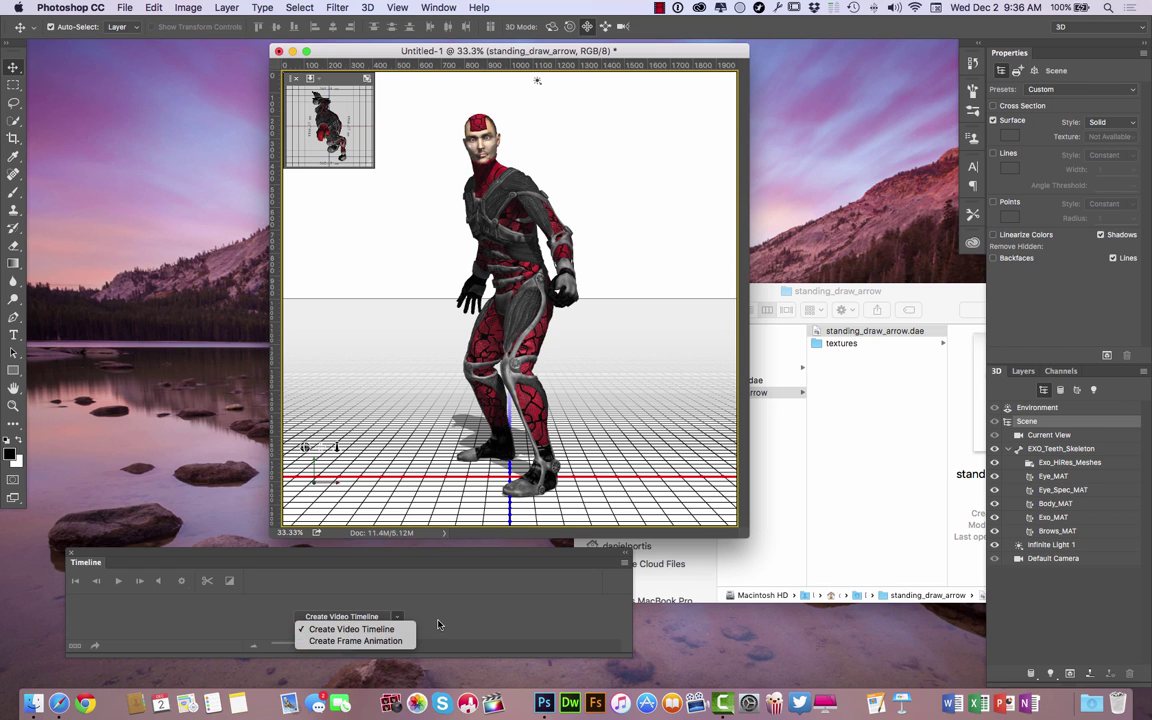
click(340, 627)
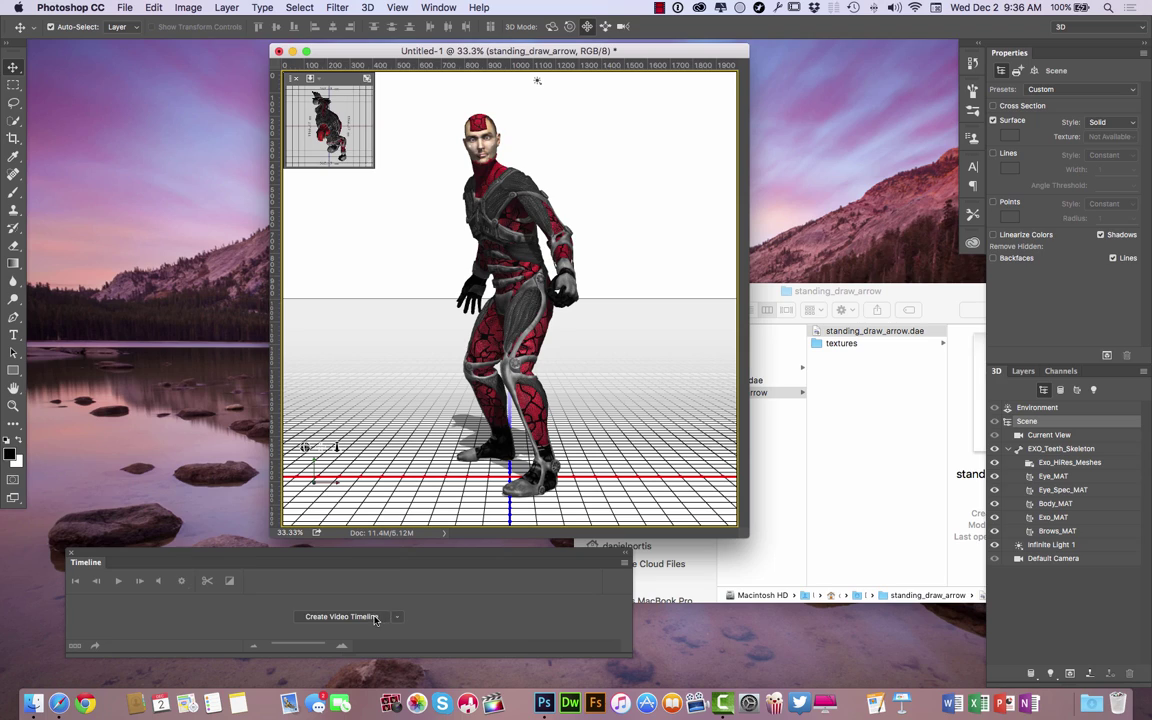
click(375, 619)
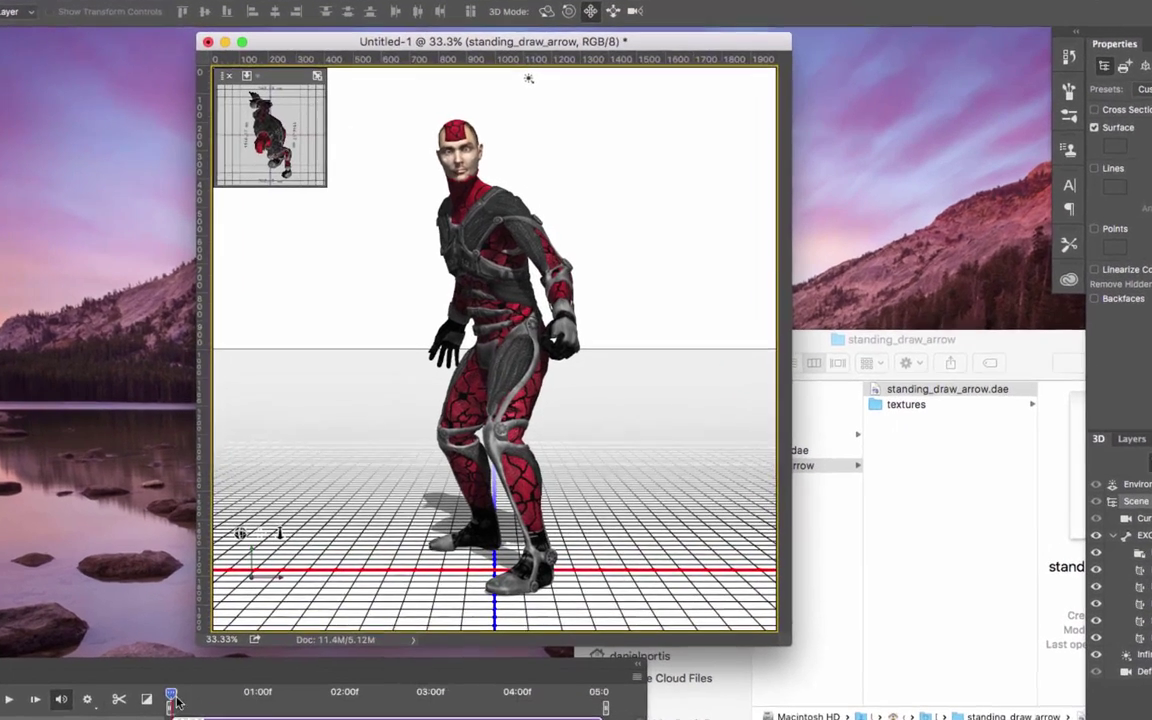
Play the standing_draw_arrow animation in the timeline, enlarge the document window around the canvas, and stop playback.
click(5, 705)
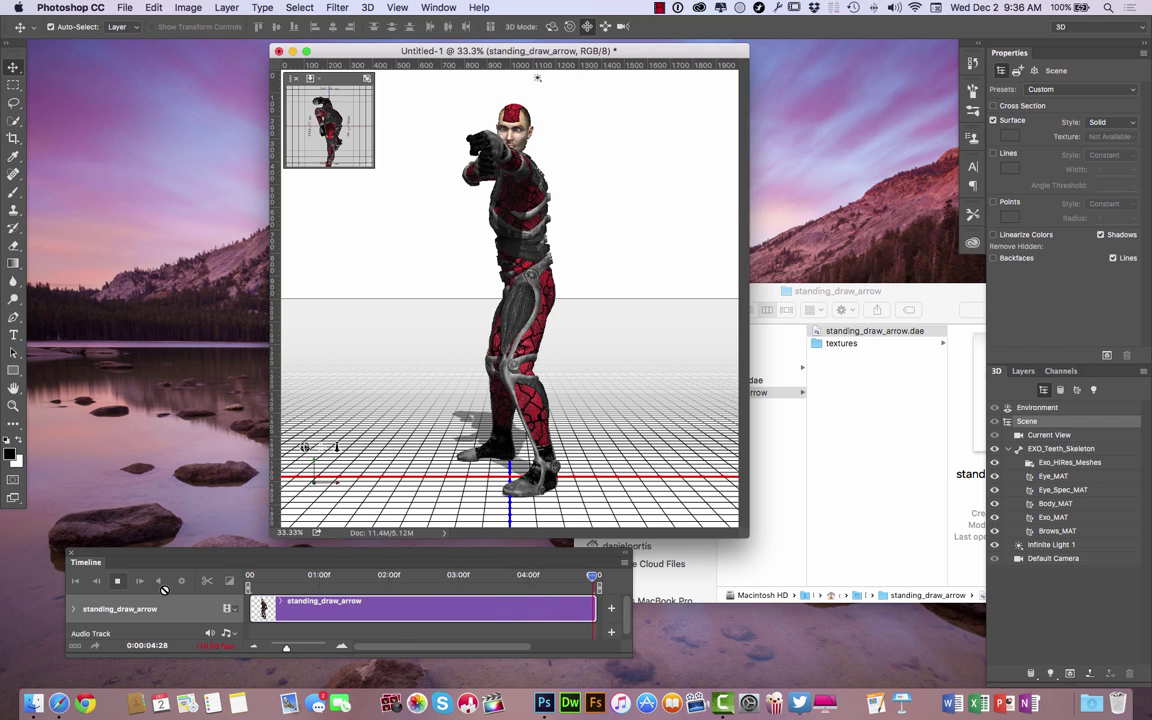
click(115, 582)
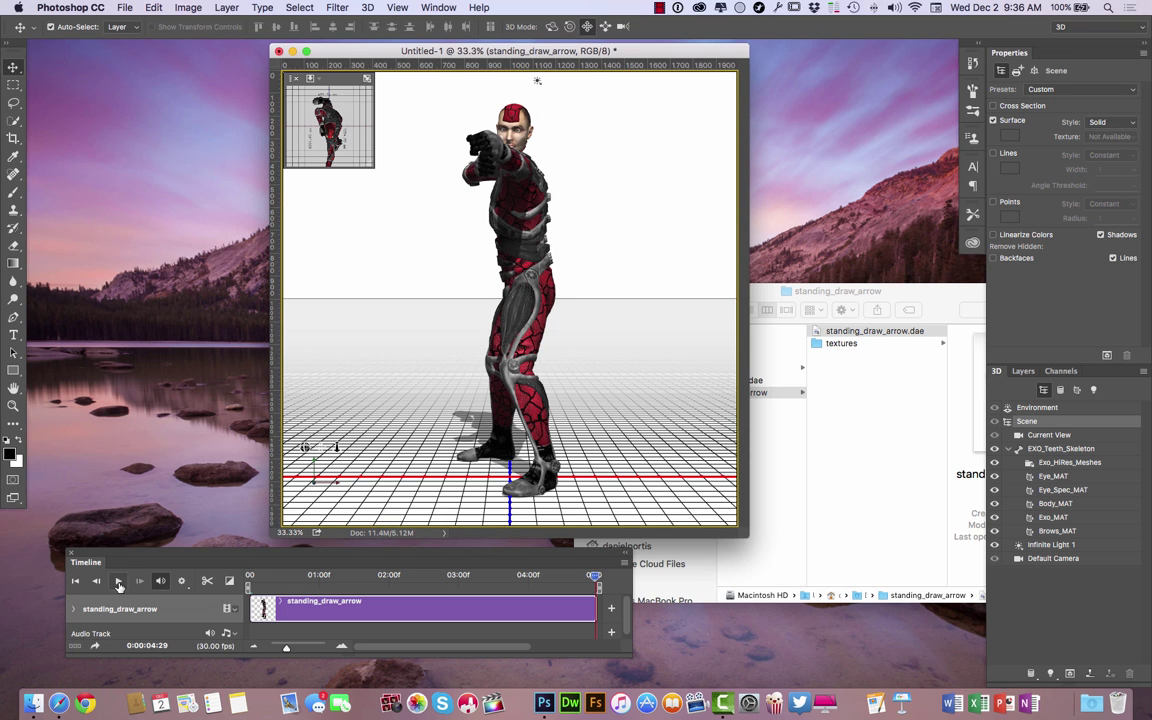
click(118, 582)
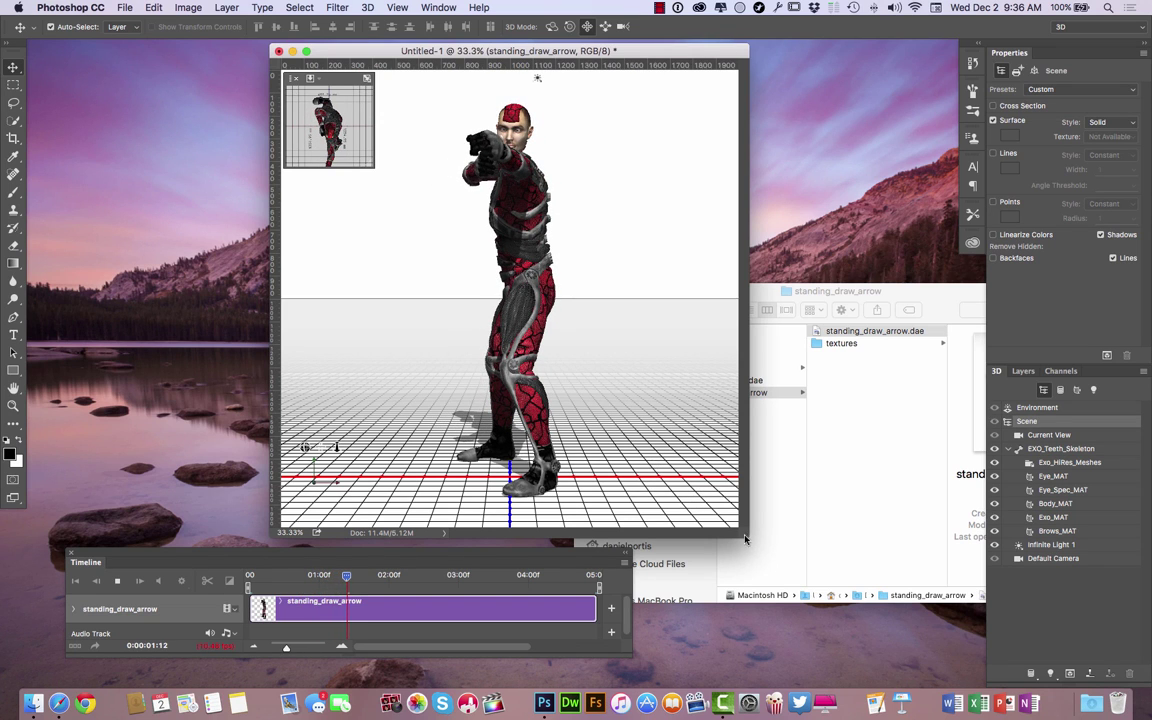
drag(749, 541, 802, 554)
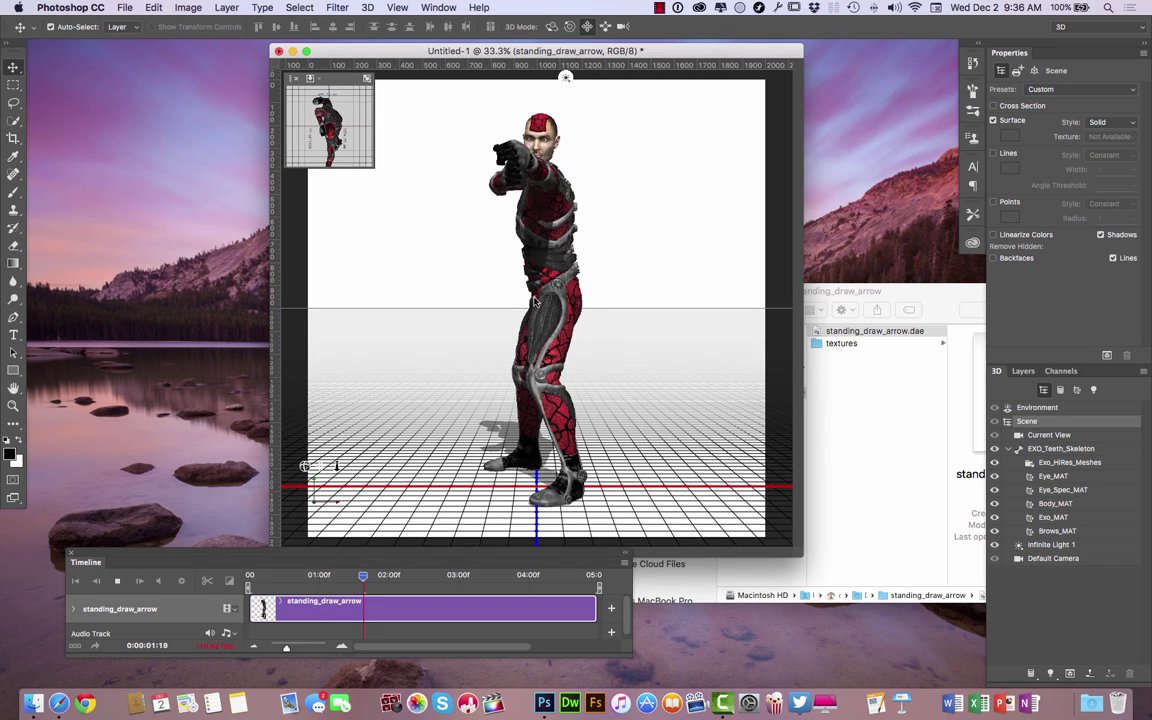
click(476, 355)
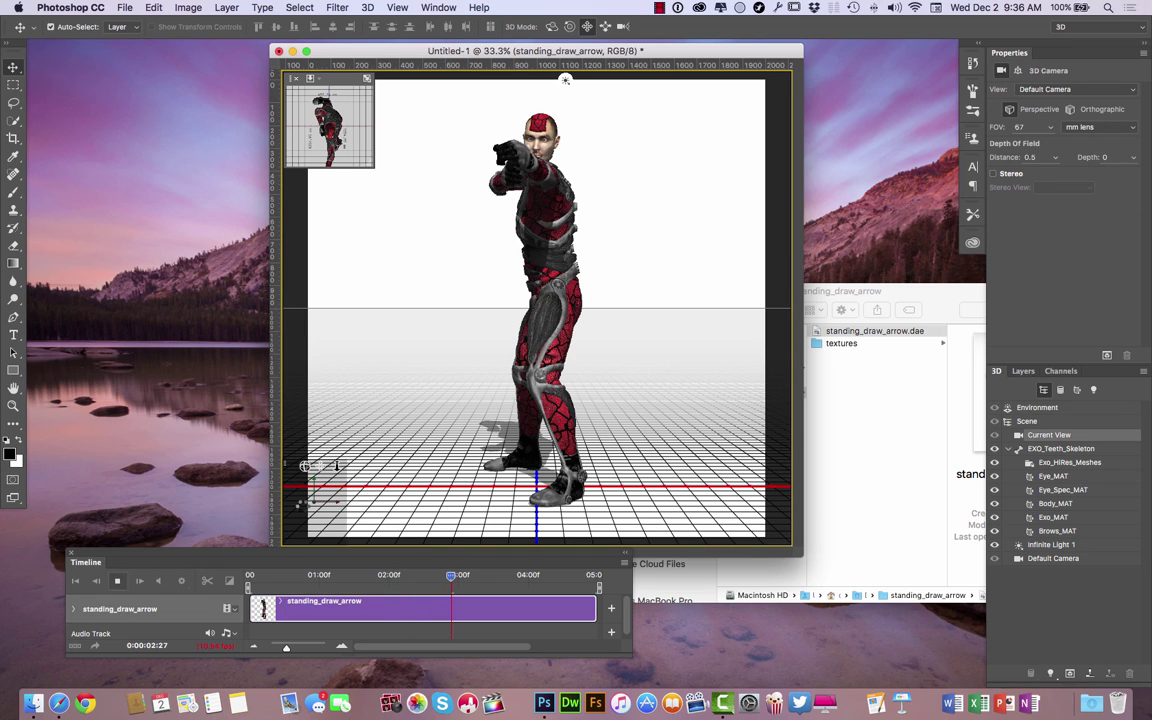
click(451, 578)
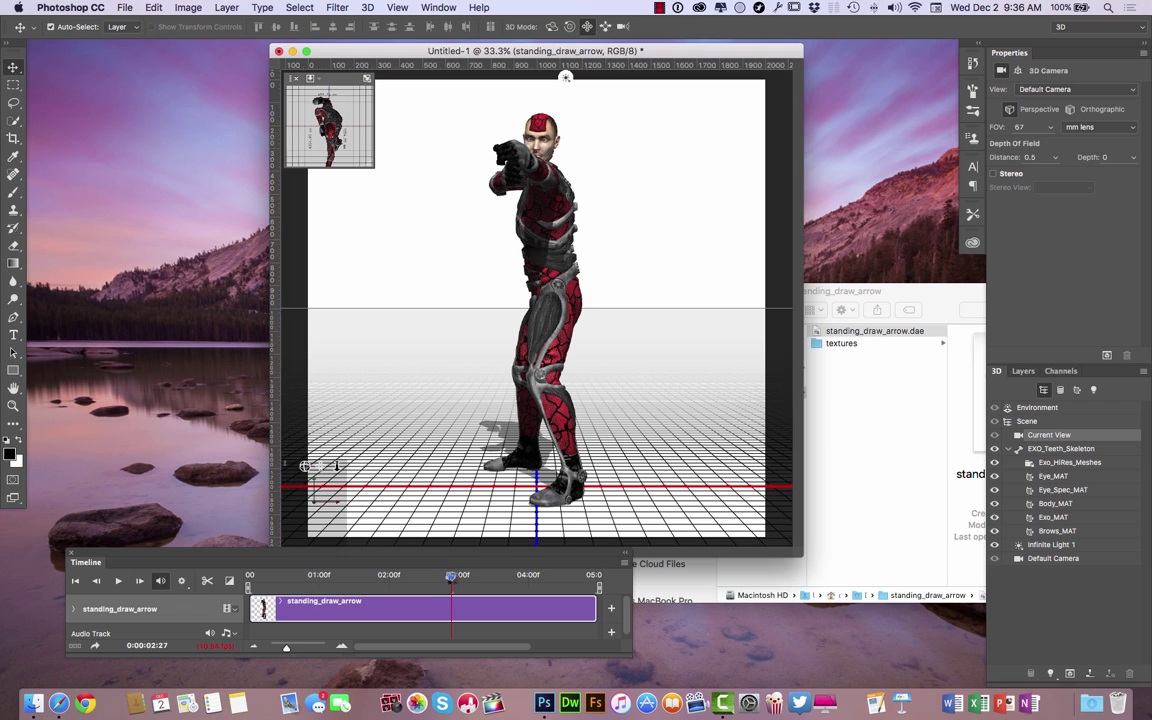
Orbit the 3D camera to an elevated three-quarter view near the clip's start, and scrub the animation to 0:00:01:11.
click(263, 576)
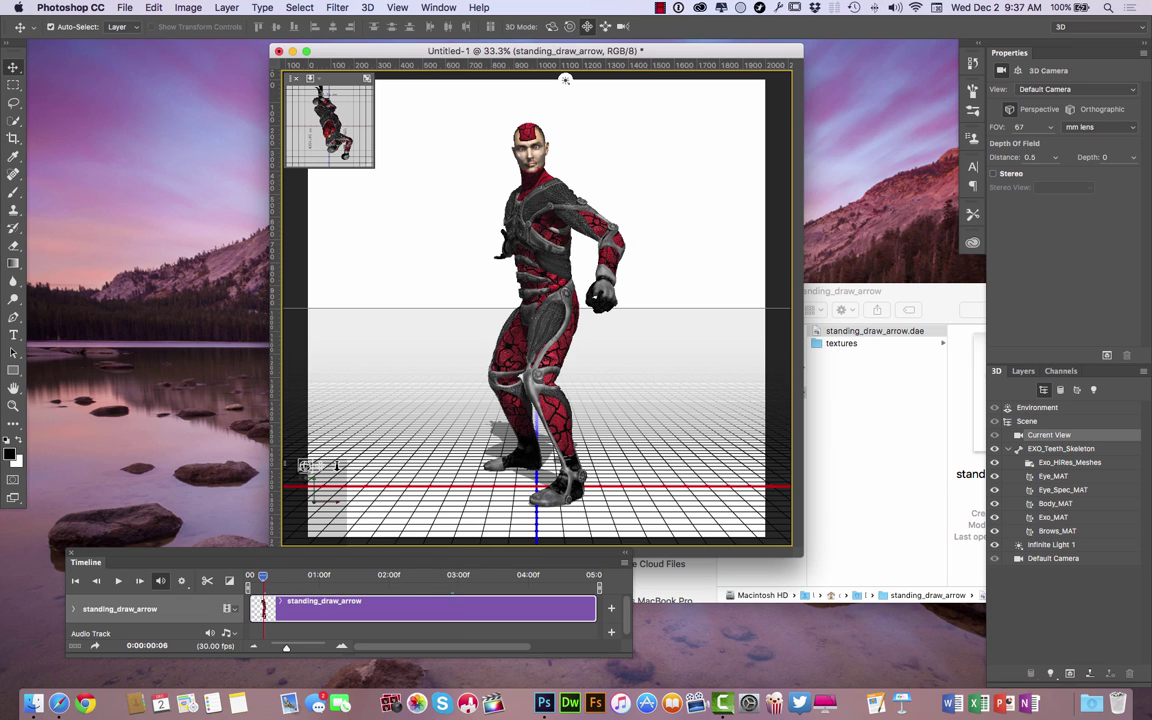
drag(305, 462, 458, 362)
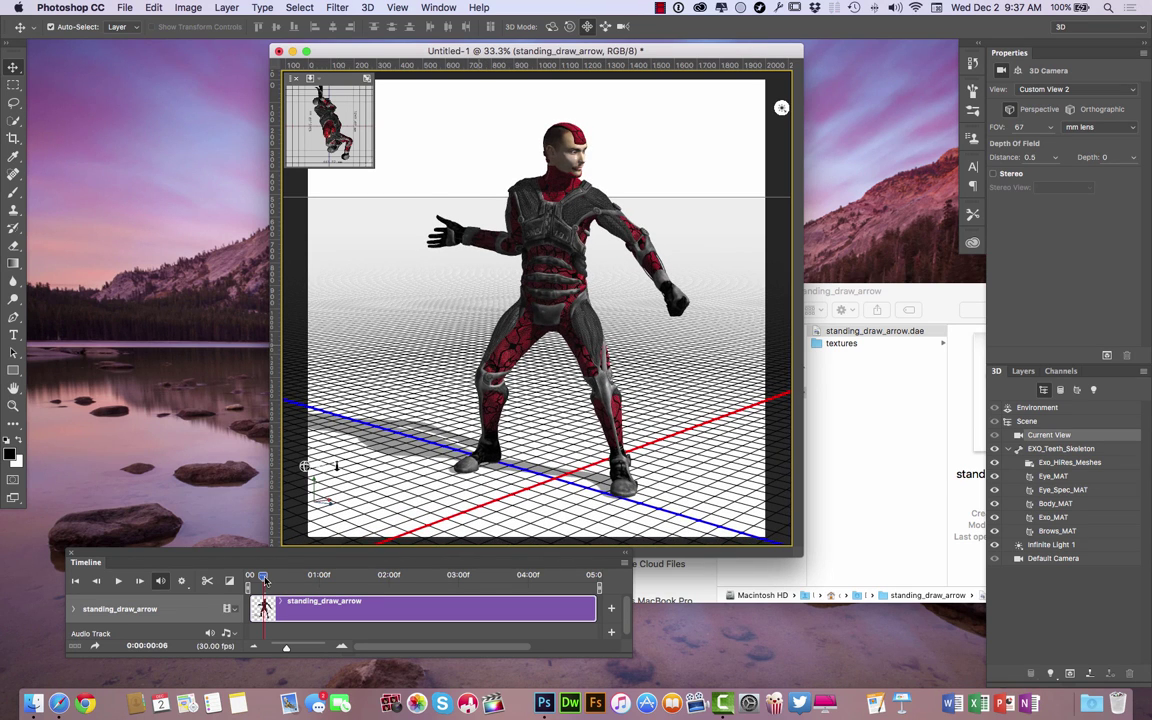
drag(263, 580, 345, 578)
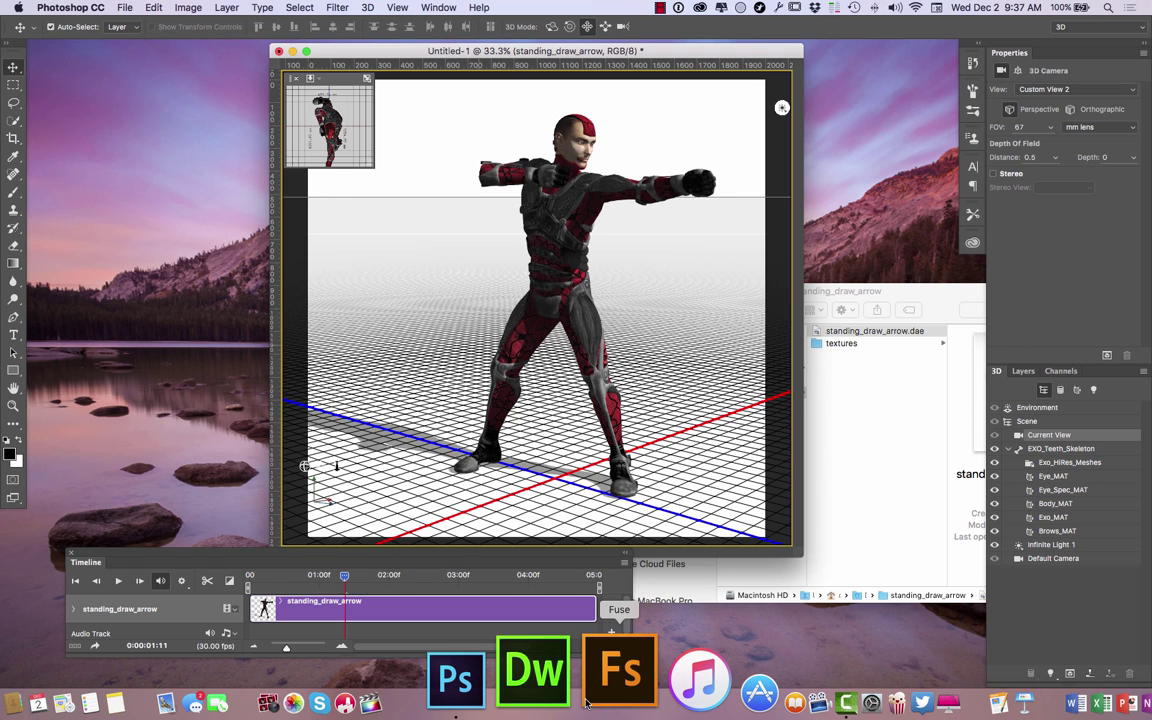
Scale EXO_Teeth_Skeleton down uniformly to about 448 × 1567 × 1236 mm and scrub the timeline to 0:00:01:14.
click(1020, 449)
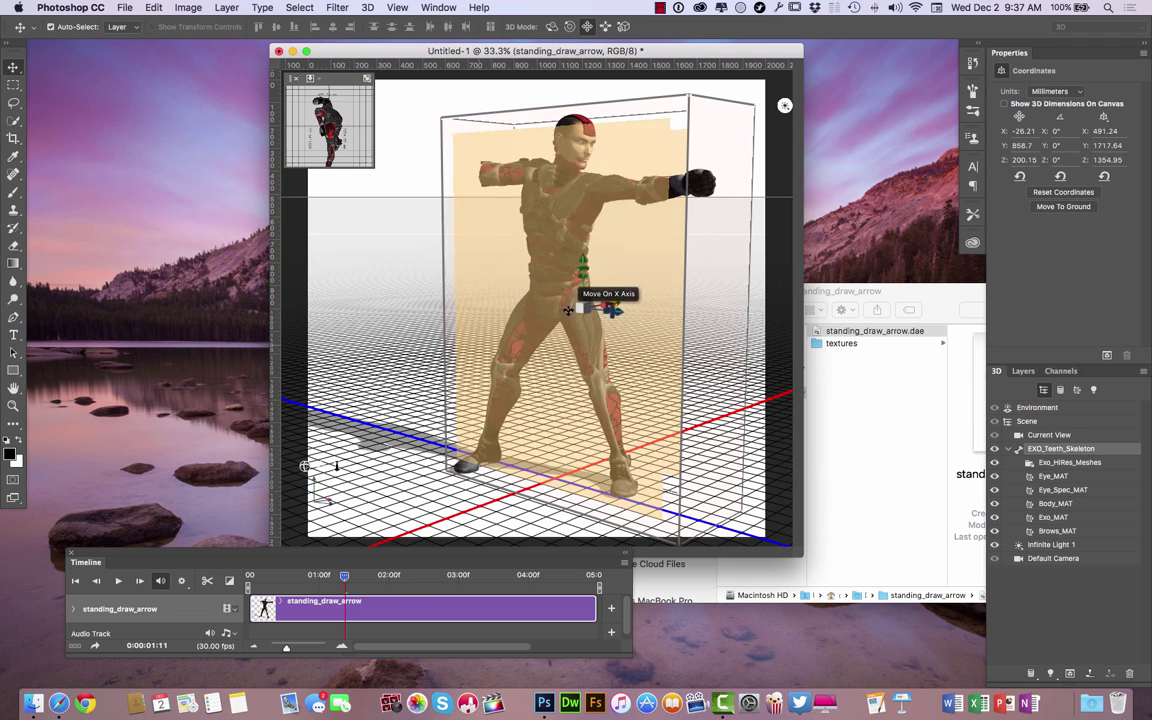
mouse_move(579, 307)
mouse_down()
mouse_move(590, 303)
mouse_move(578, 310)
mouse_up()
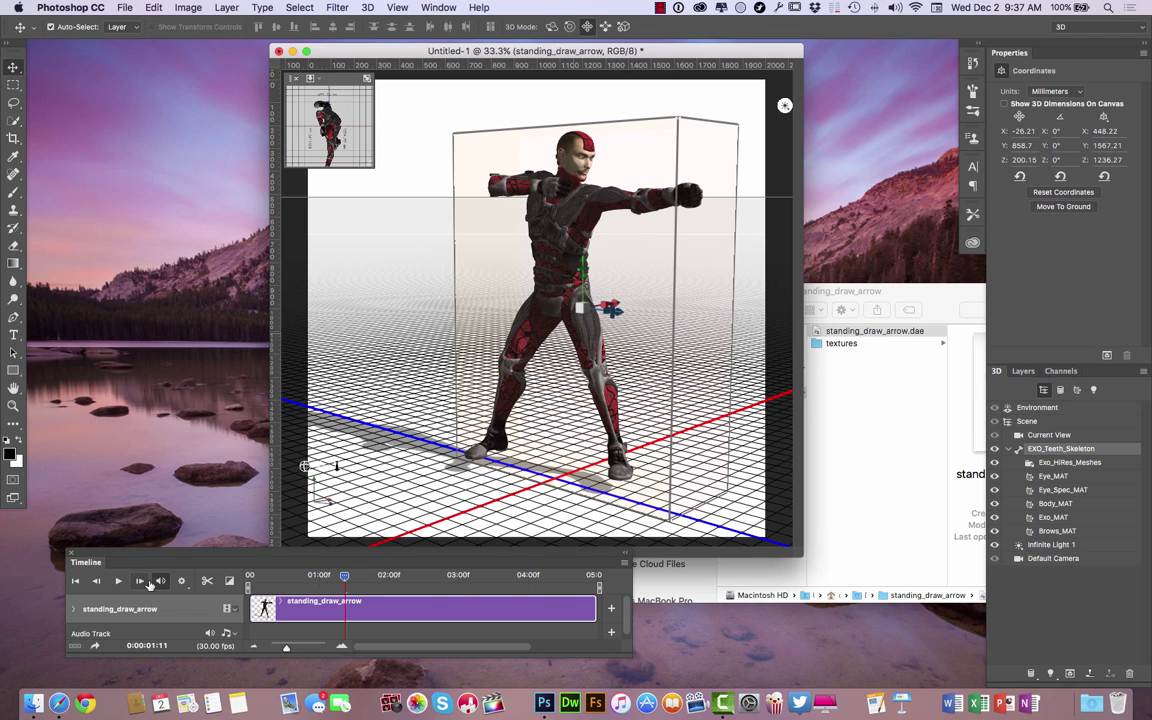
drag(345, 576, 409, 576)
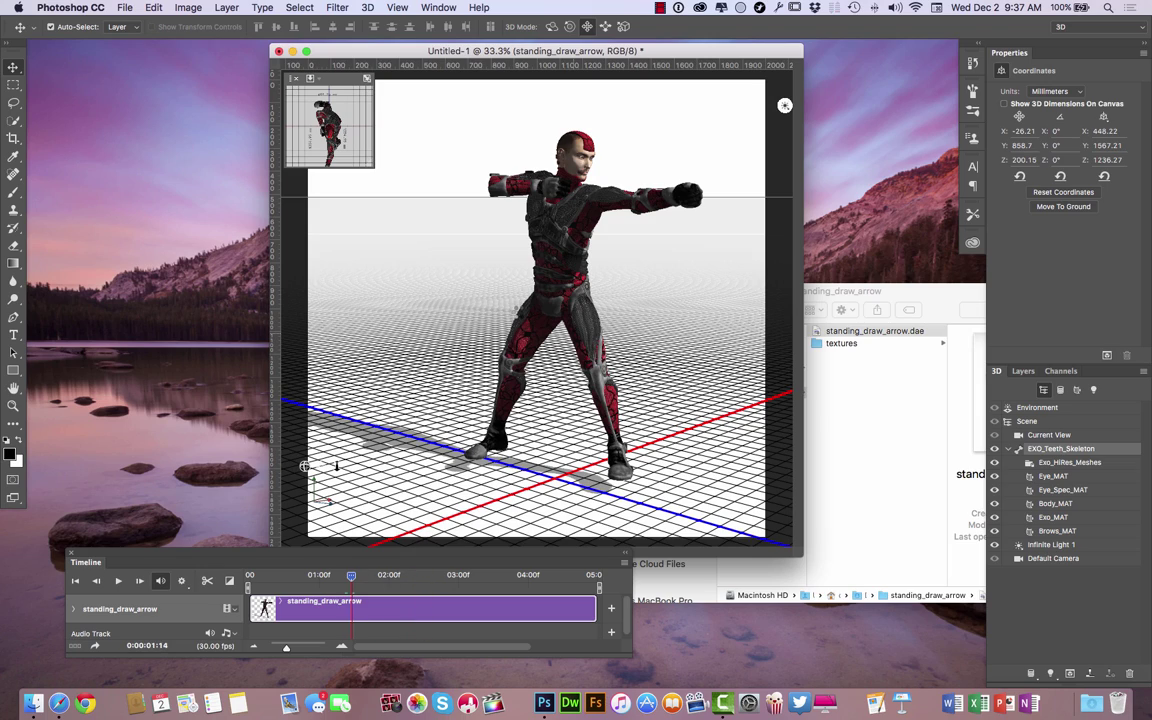
key(super+z)
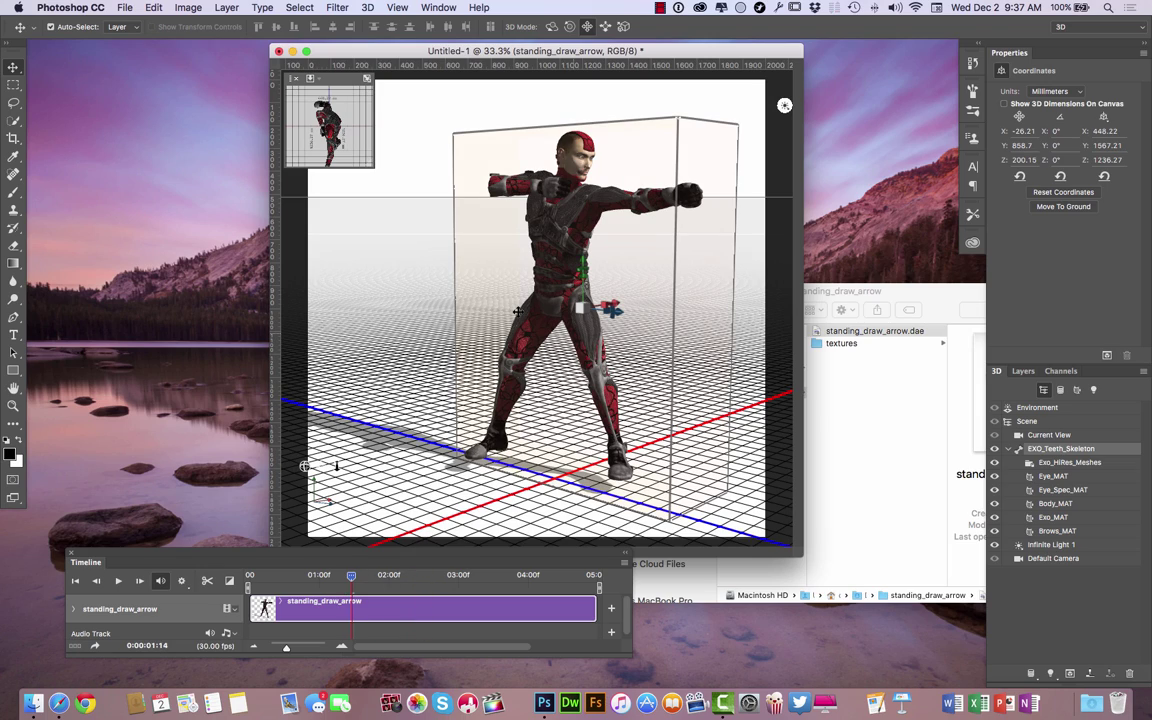